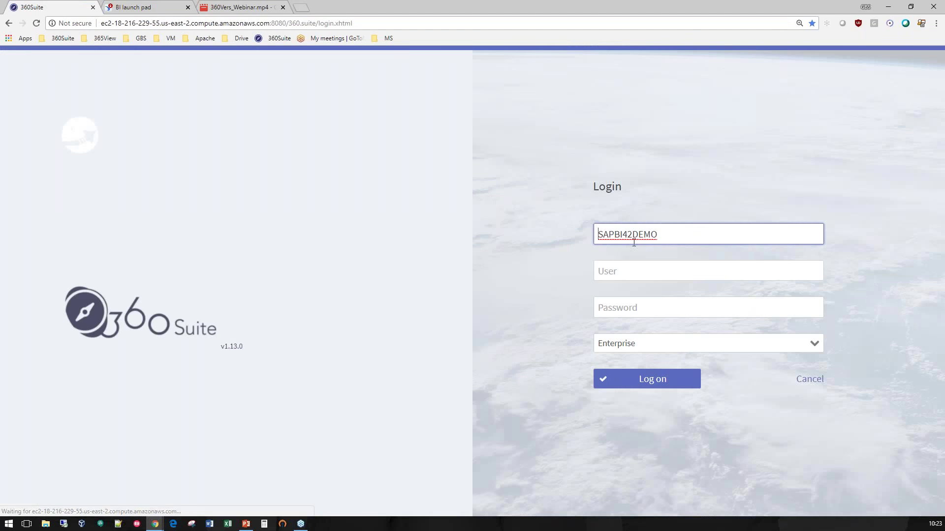
Enter system SAPBI42training, the user name and the password in the 360Suite logon form
{"action": "left_click", "coordinate": [637, 235]}
{"action": "key", "text": "Down"}
{"action": "key", "text": "BackSpace"}
{"action": "key", "text": "BackSpace"}
{"action": "type", "text": "training"}
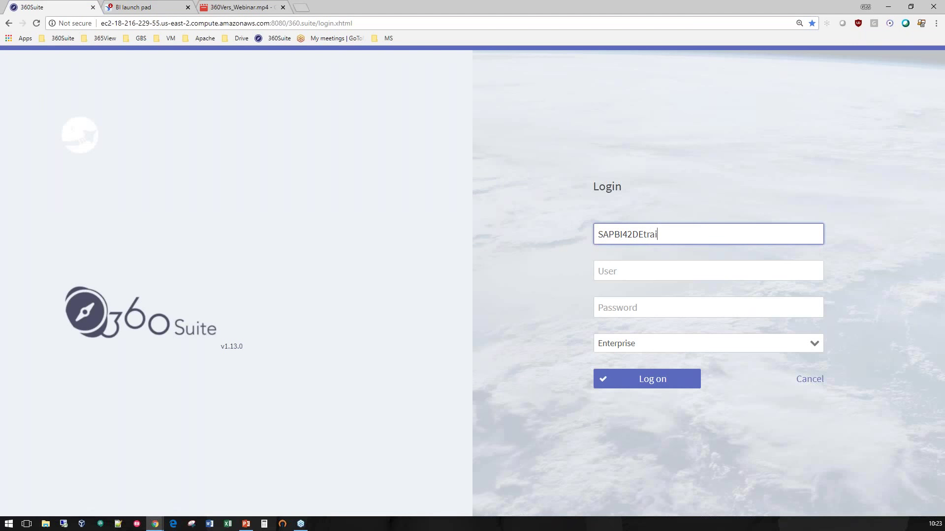
{"action": "key", "text": "Tab"}
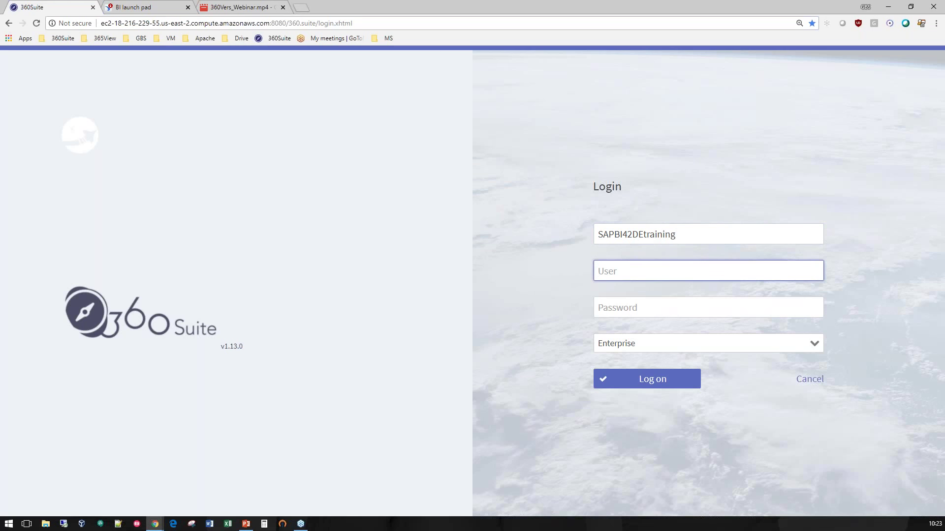
{"action": "type", "text": "lnowicki"}
{"action": "key", "text": "Tab"}
{"action": "type", "text": "********"}
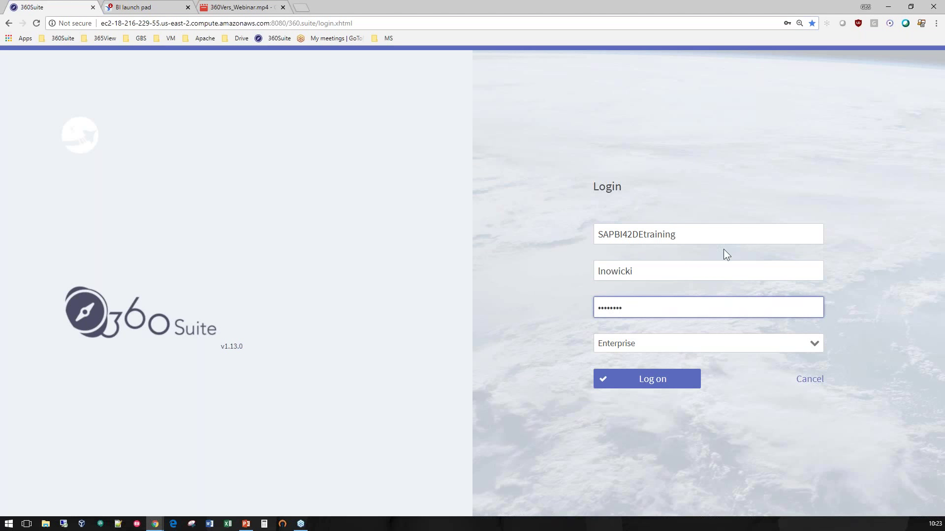
Fix the system name, log on to SAPBI42TRAINING, and bring back the PowerPoint DEMO slide
{"action": "left_click", "coordinate": [646, 236]}
{"action": "key", "text": "Delete"}
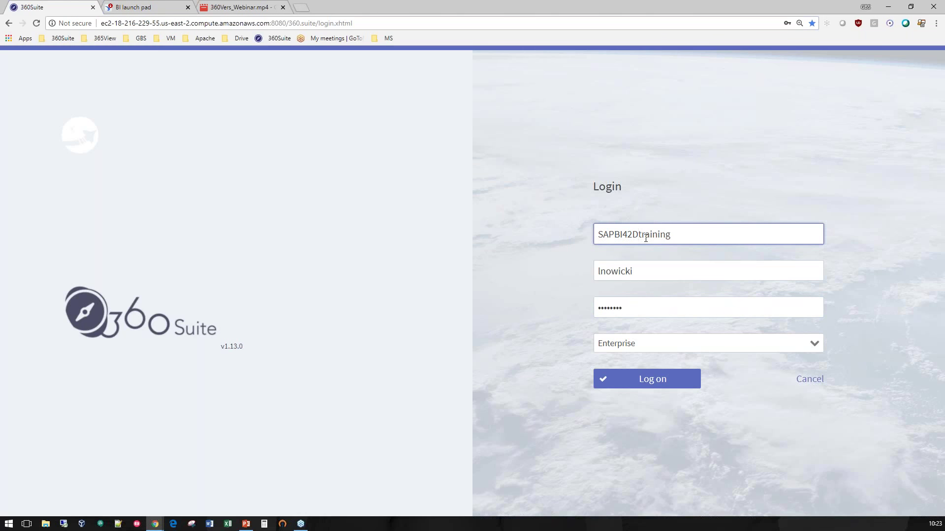
{"action": "key", "text": "BackSpace"}
{"action": "key", "text": "Return"}
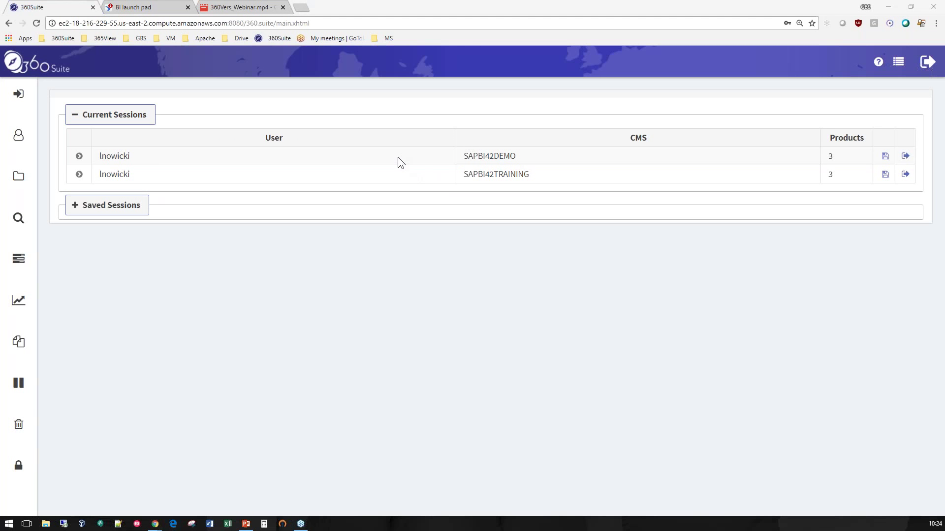
{"action": "key", "text": "alt+Tab"}
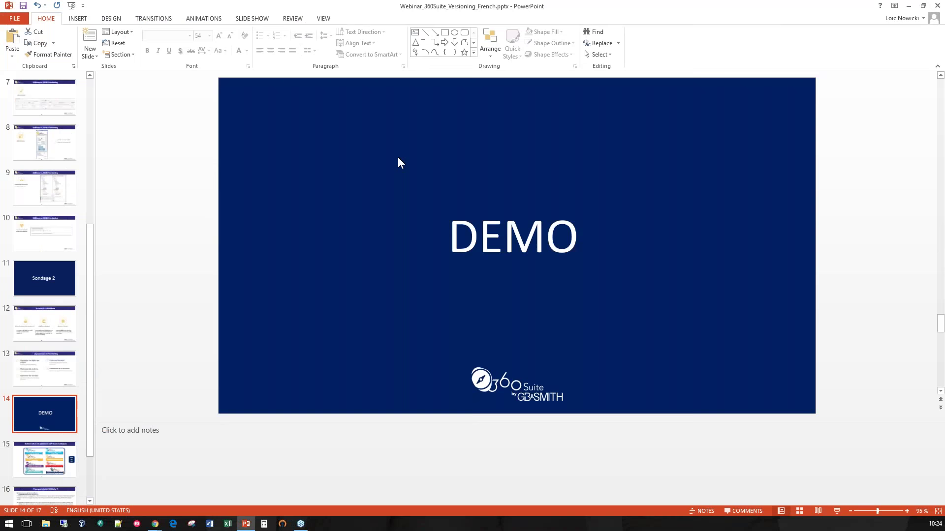
Show the versioning process slide, then return to the 360Suite Current Sessions page
{"action": "left_click", "coordinate": [51, 379]}
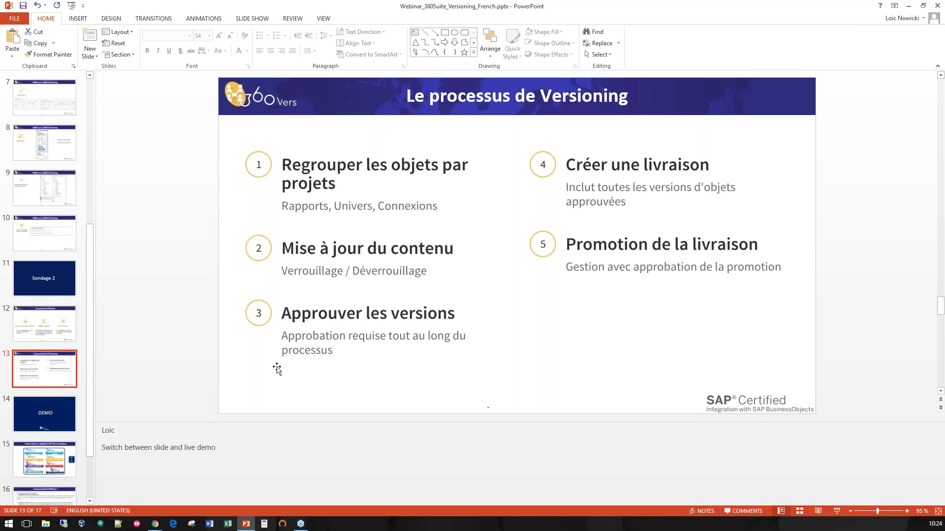
{"action": "key", "text": "alt+Tab"}
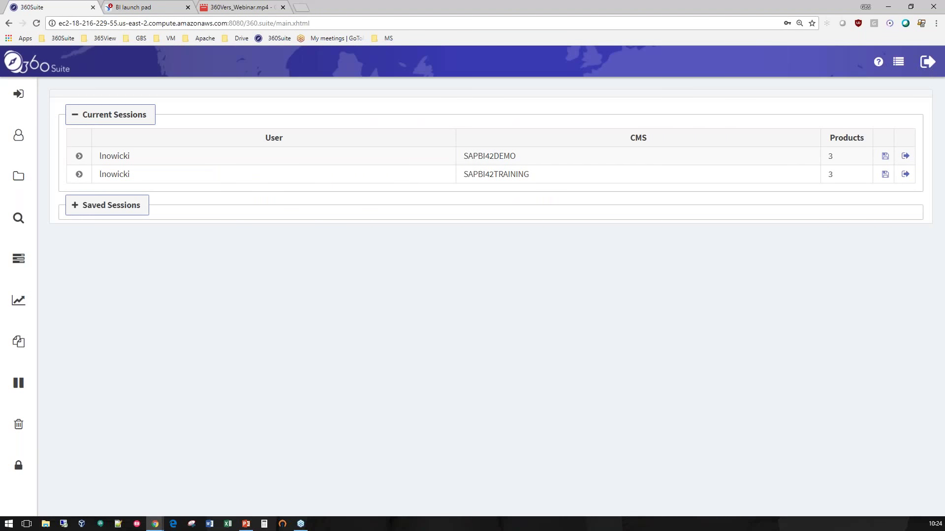
Start a new package named 'test webinar' from the Package page
{"action": "left_click", "coordinate": [19, 341]}
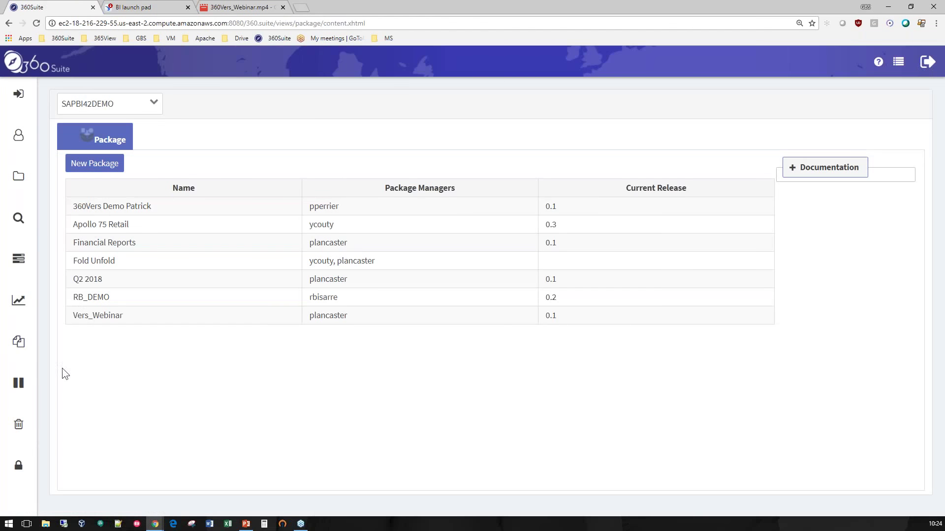
{"action": "left_click", "coordinate": [96, 168]}
{"action": "left_click", "coordinate": [309, 149]}
{"action": "type", "text": "test webinar"}
{"action": "left_click", "coordinate": [354, 181]}
Search for and add one package manager to the new package
{"action": "left_click", "coordinate": [356, 209]}
{"action": "left_click", "coordinate": [372, 179]}
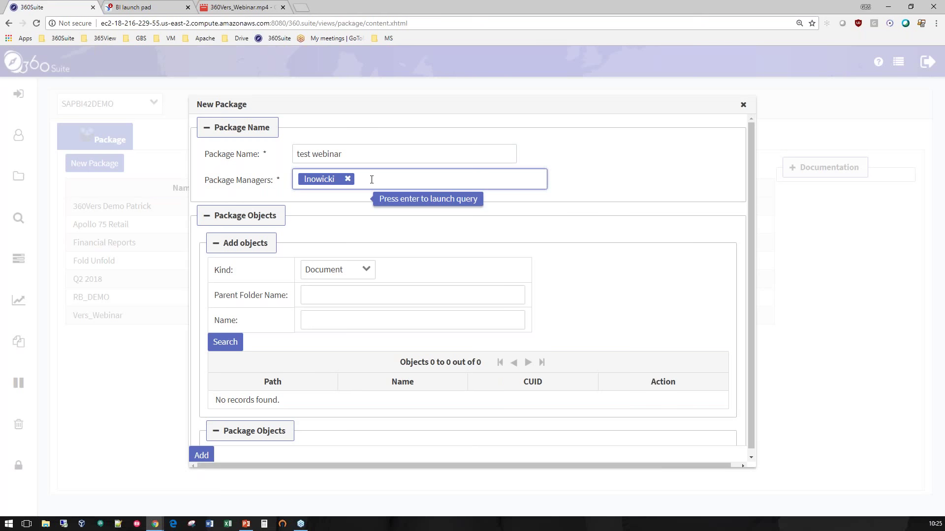
{"action": "type", "text": "yc"}
{"action": "key", "text": "BackSpace"}
{"action": "key", "text": "BackSpace"}
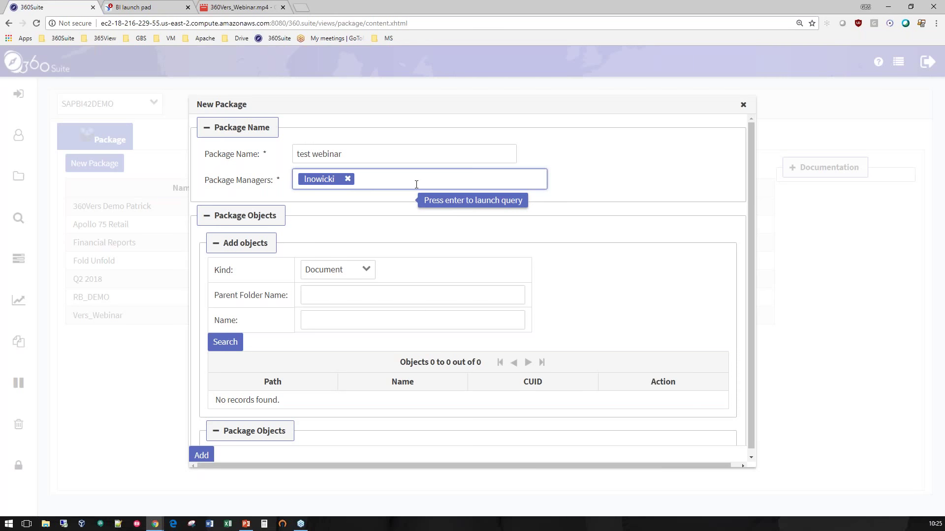
{"action": "scroll", "coordinate": [352, 205], "scroll_direction": "down", "scroll_amount": 1}
{"action": "scroll", "coordinate": [352, 210], "scroll_direction": "down", "scroll_amount": 1}
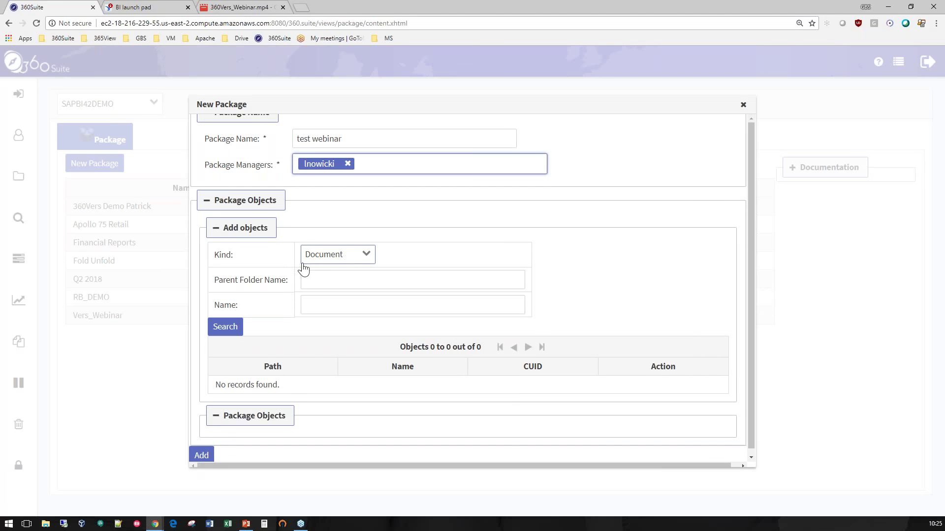
Set Kind to Document, search parent folder 'document loic', add its documents and create the package
{"action": "left_click", "coordinate": [348, 261]}
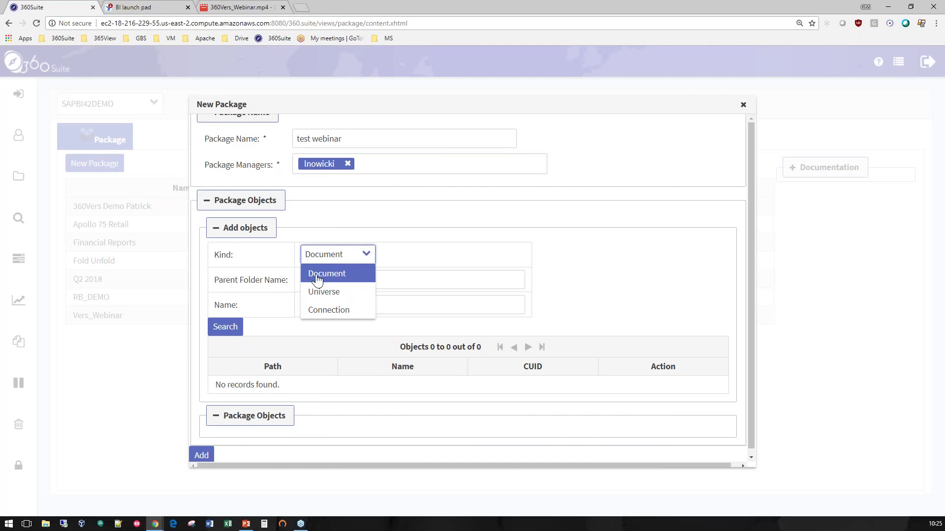
{"action": "left_click", "coordinate": [407, 277]}
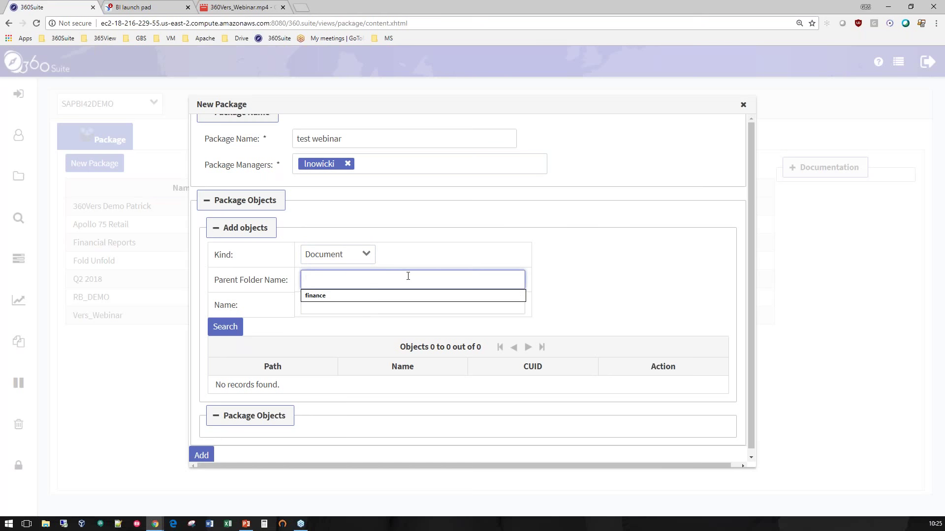
{"action": "type", "text": "document loic"}
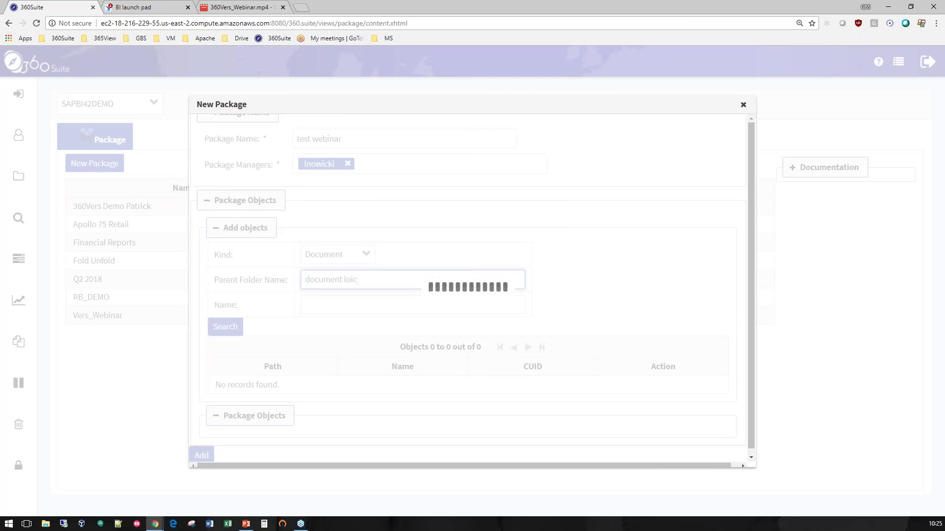
{"action": "left_click", "coordinate": [212, 332]}
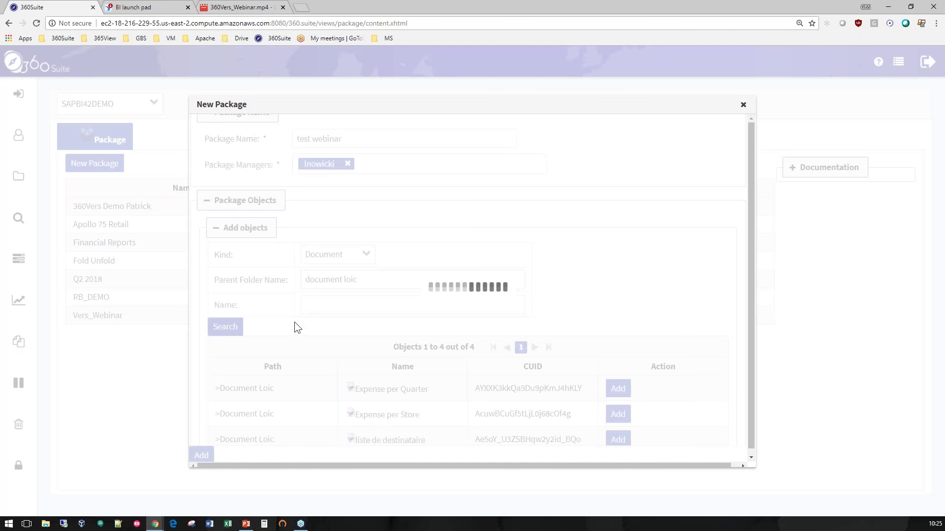
{"action": "scroll", "coordinate": [306, 327], "scroll_direction": "down", "scroll_amount": 2}
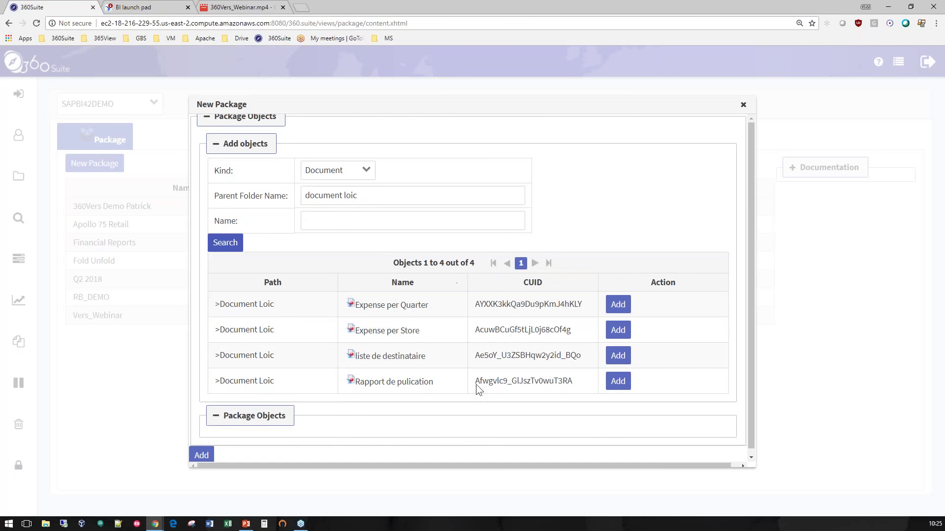
{"action": "left_click", "coordinate": [246, 524]}
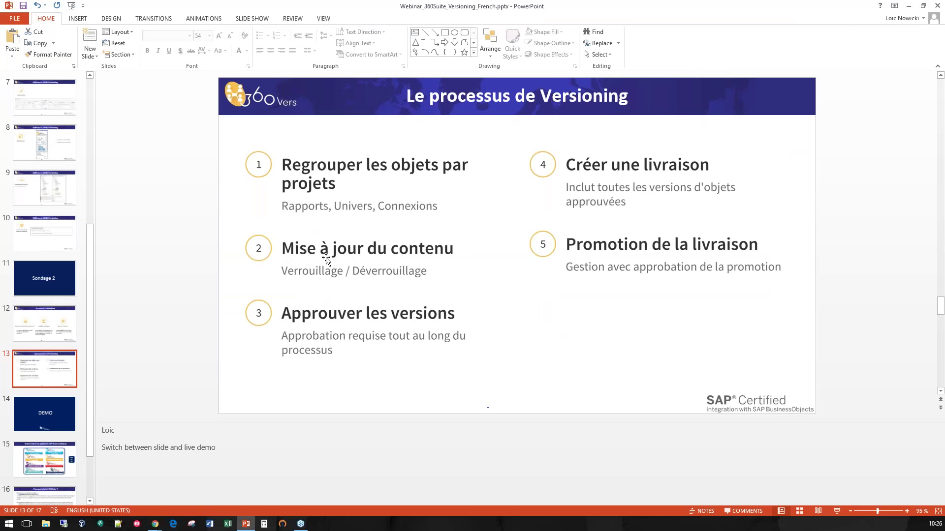
{"action": "key", "text": "alt+Tab"}
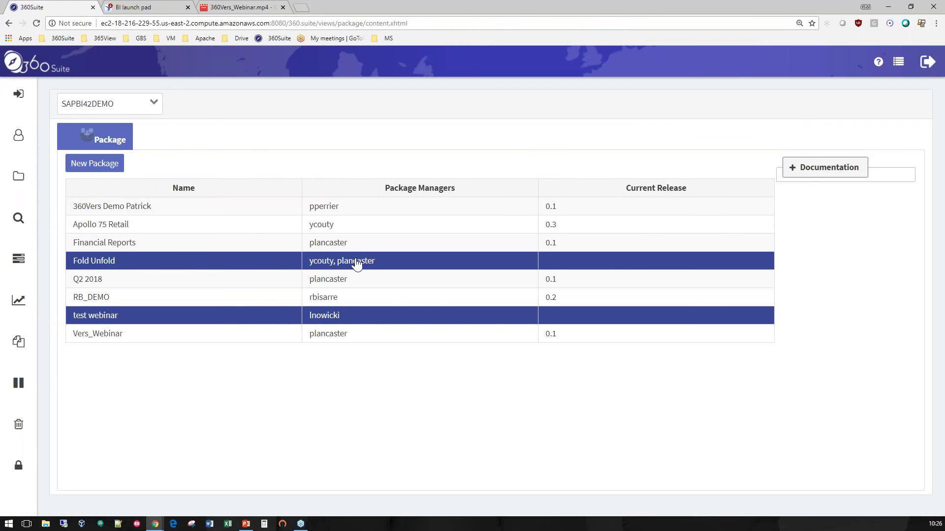
Log on to SAPBI42DEMO in BI launch pad, re-entering the password after failed attempts
{"action": "left_click", "coordinate": [165, 6]}
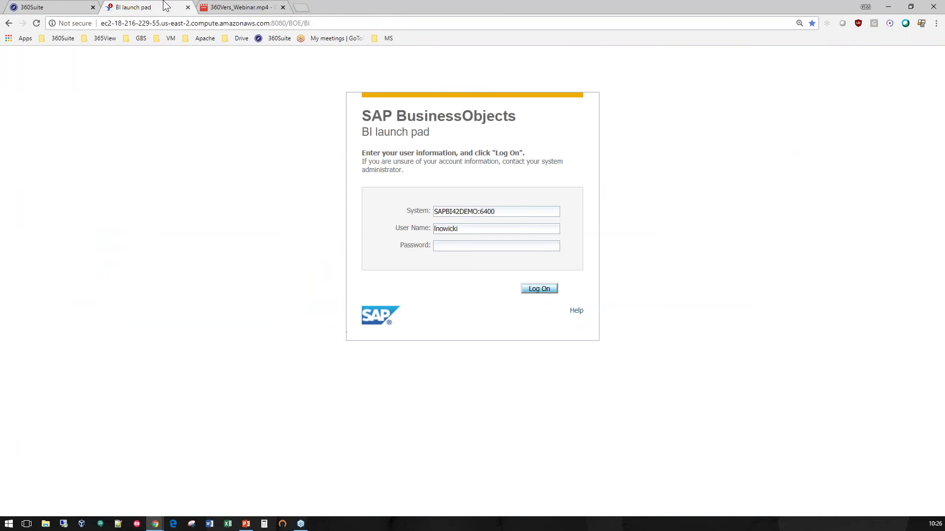
{"action": "left_click", "coordinate": [451, 245]}
{"action": "type", "text": "*******"}
{"action": "key", "text": "Return"}
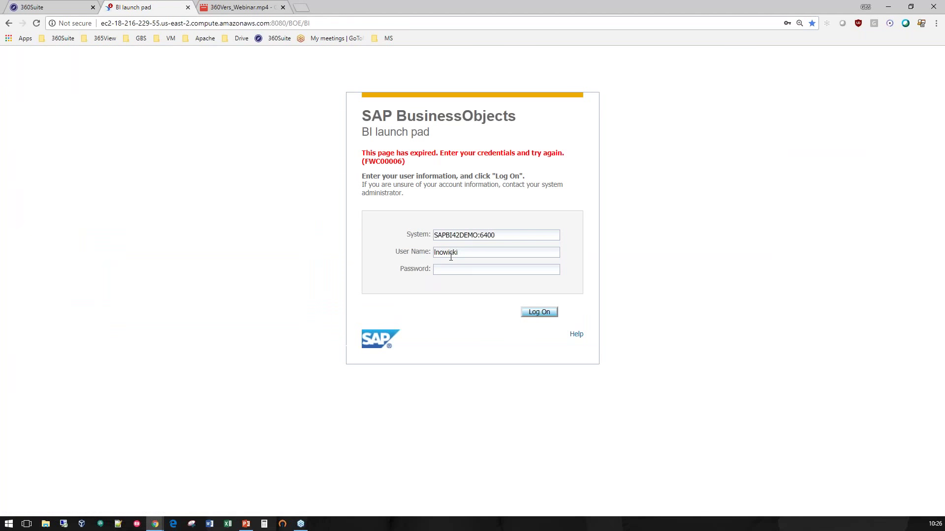
{"action": "left_click", "coordinate": [448, 272]}
{"action": "type", "text": "*******"}
{"action": "key", "text": "Return"}
{"action": "left_click", "coordinate": [443, 280]}
{"action": "type", "text": "********"}
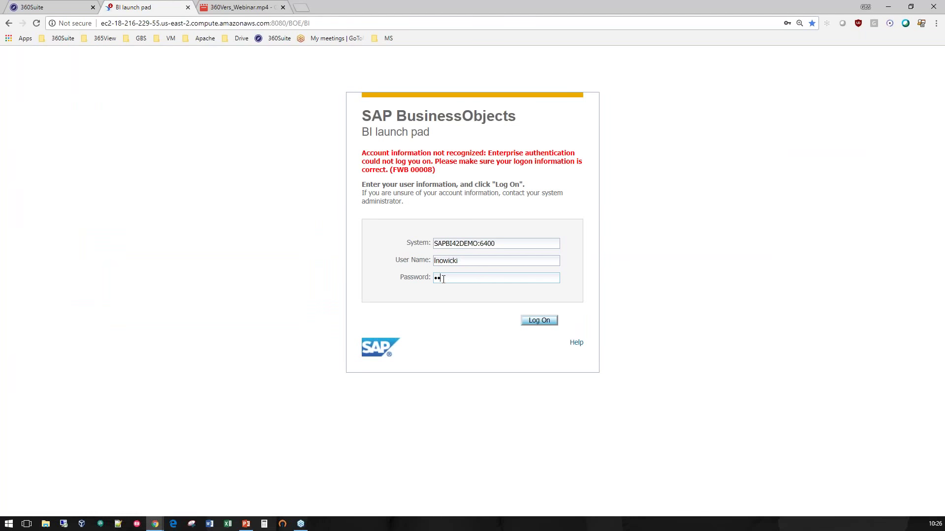
{"action": "key", "text": "Return"}
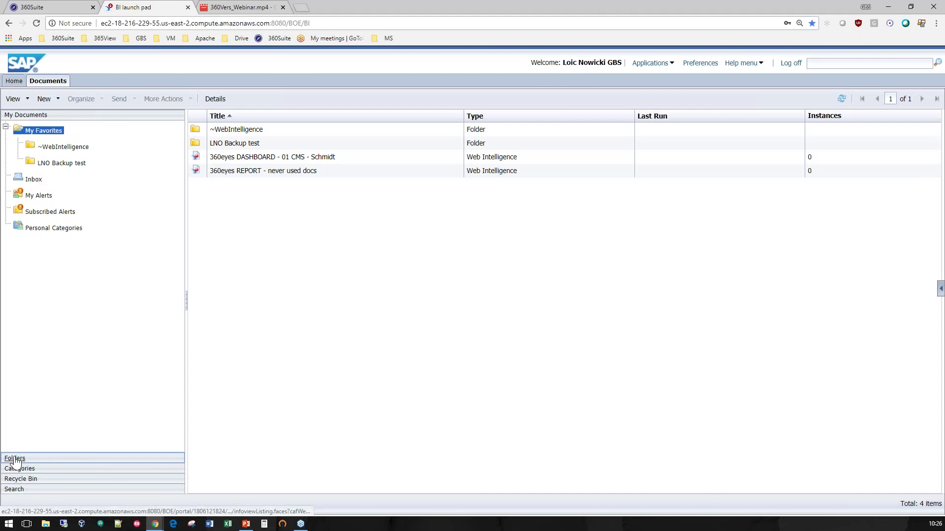
Browse Public Folders to the presenter's document folder and open Expense per Quarter in Web Intelligence
{"action": "left_click", "coordinate": [15, 458]}
{"action": "left_click", "coordinate": [5, 137]}
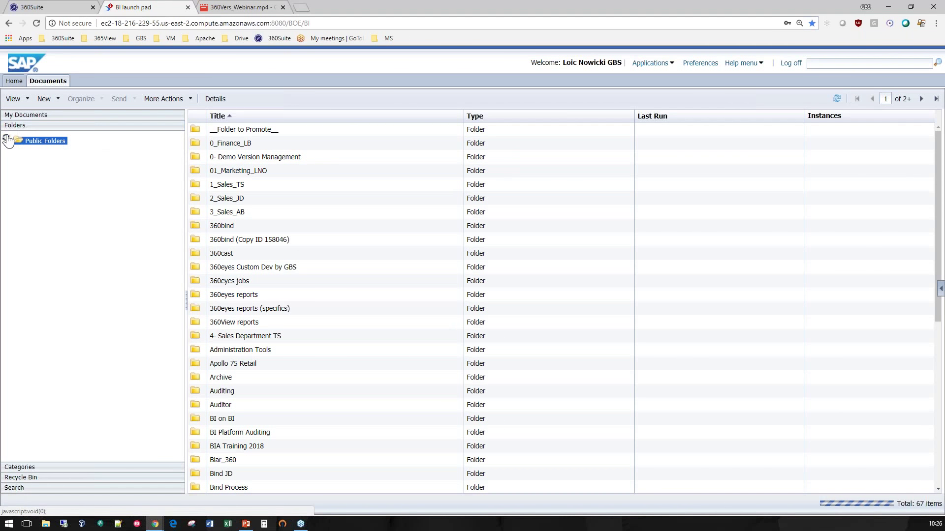
{"action": "scroll", "coordinate": [86, 329], "scroll_direction": "down", "scroll_amount": 5}
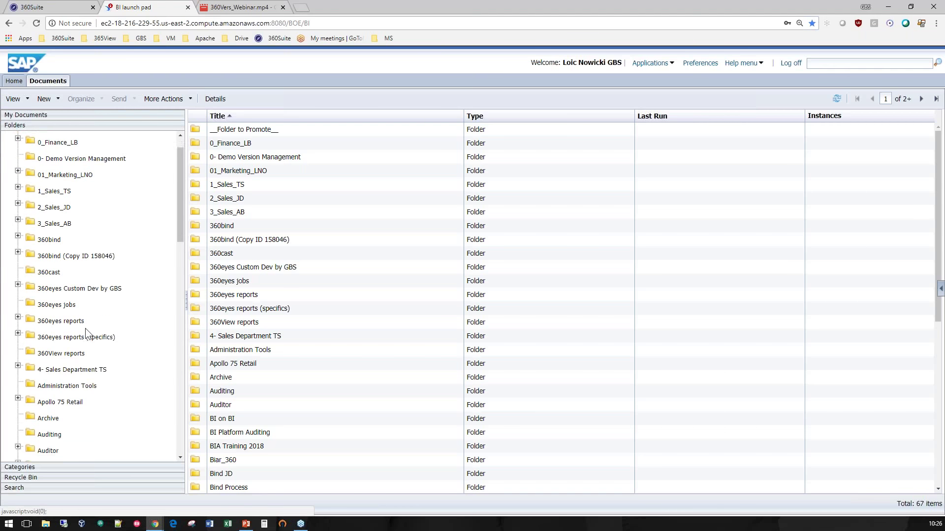
{"action": "scroll", "coordinate": [86, 330], "scroll_direction": "down", "scroll_amount": 4}
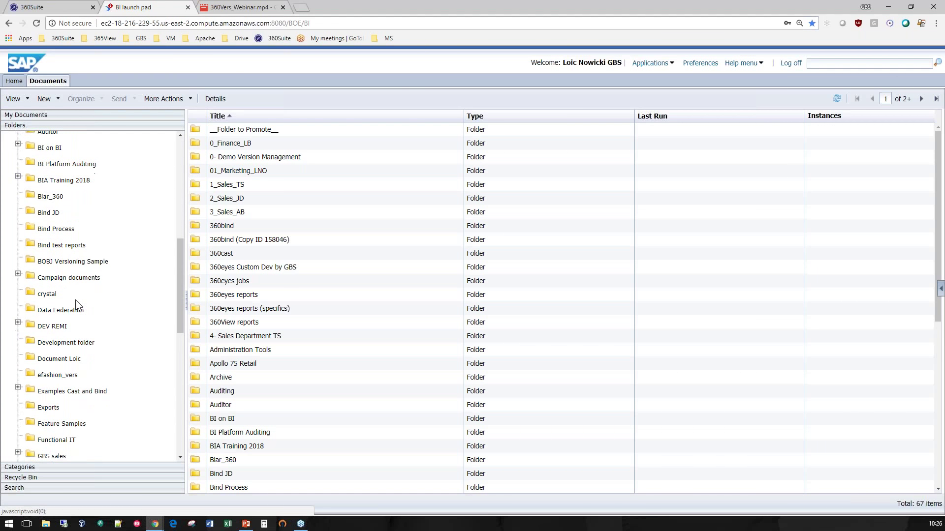
{"action": "left_click", "coordinate": [59, 316]}
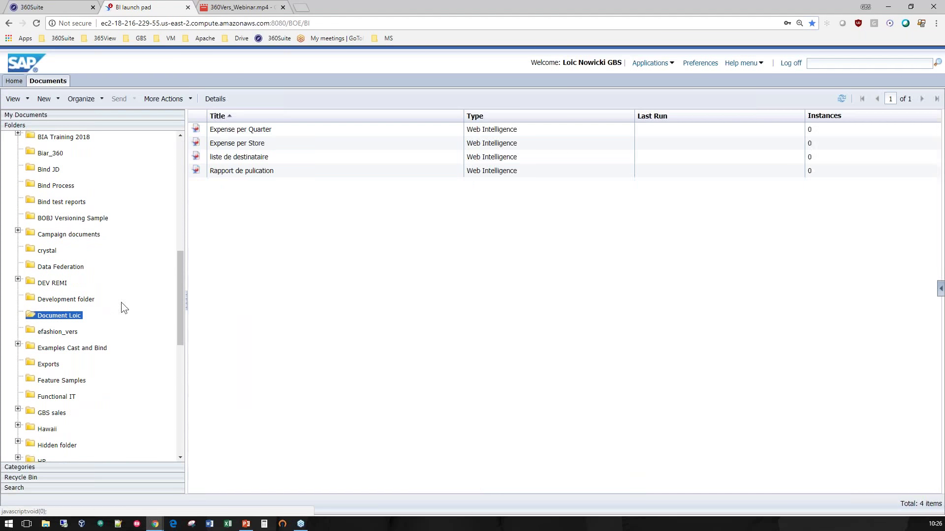
{"action": "double_click", "coordinate": [240, 129]}
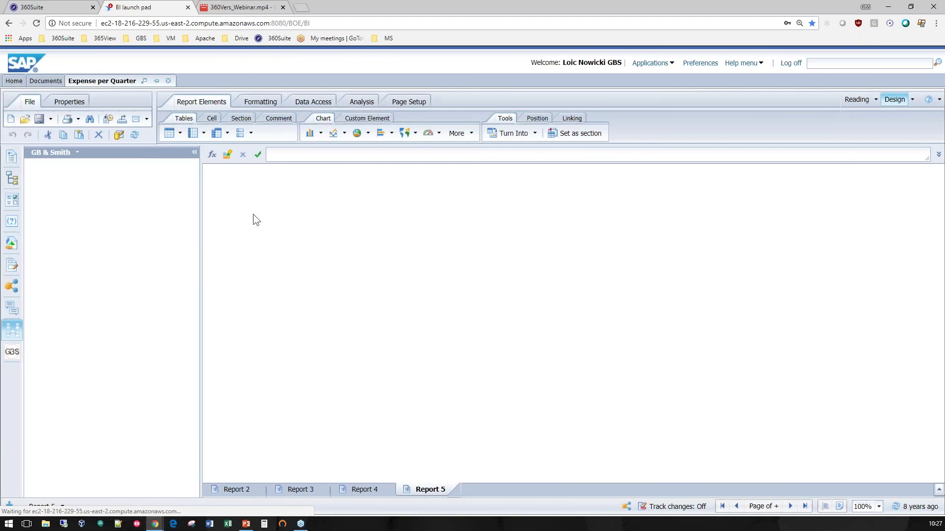
Check out and lock Expense per Quarter from the 360Vers side panel
{"action": "left_click", "coordinate": [11, 331]}
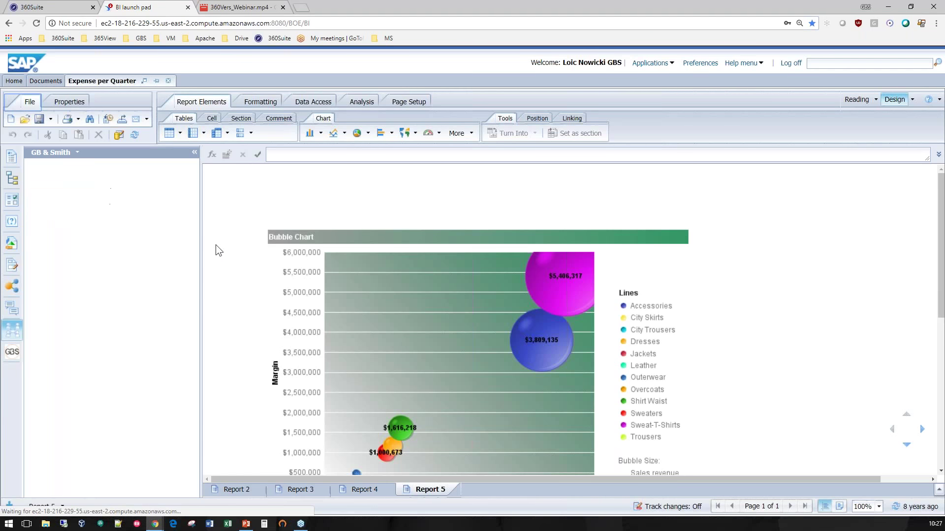
{"action": "left_click", "coordinate": [81, 297]}
{"action": "left_click", "coordinate": [77, 361]}
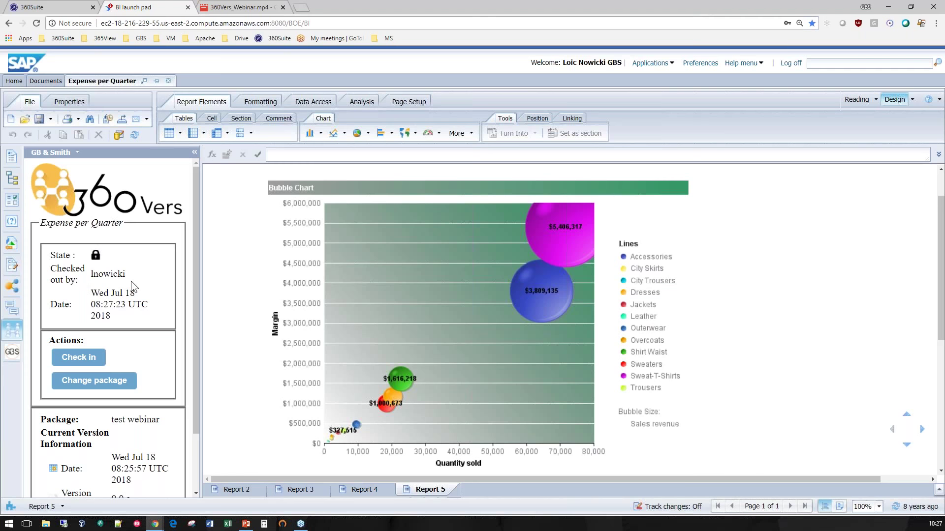
Check in Expense per Quarter as version 0.0.b with comment 'test webinar', then return to 360Suite
{"action": "left_click", "coordinate": [73, 359]}
{"action": "left_click", "coordinate": [98, 279]}
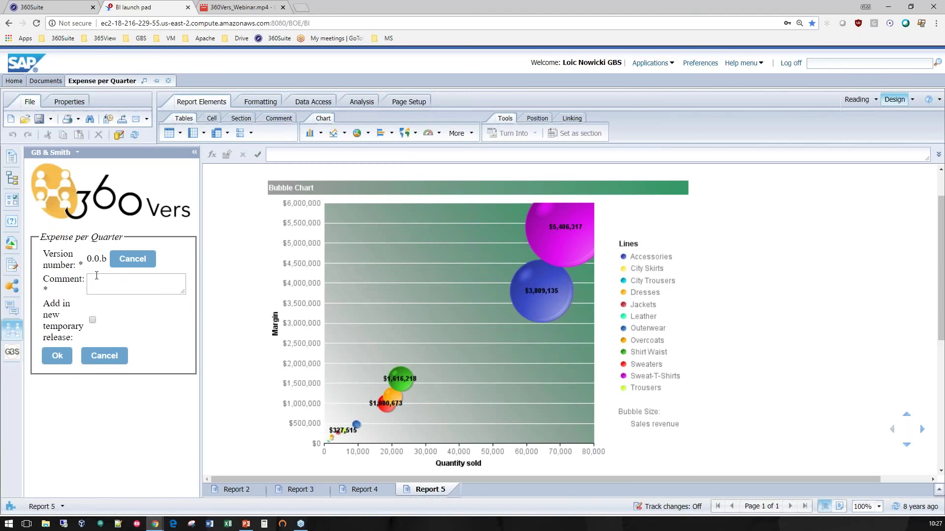
{"action": "left_click", "coordinate": [108, 286]}
{"action": "type", "text": "test webinar"}
{"action": "left_click", "coordinate": [60, 359]}
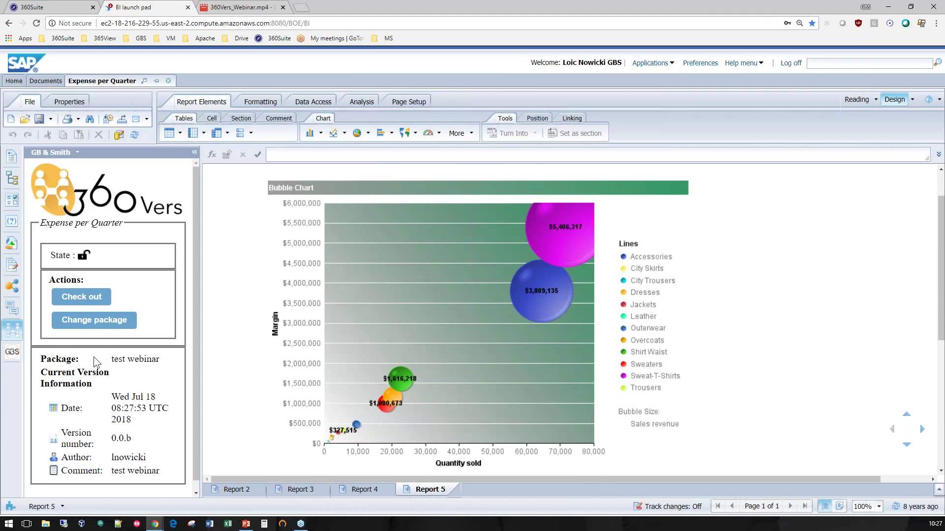
{"action": "left_click", "coordinate": [32, 7]}
Search Lifecycle - Package for 'test webinar' to list its creation and five added objects
{"action": "left_click", "coordinate": [188, 175]}
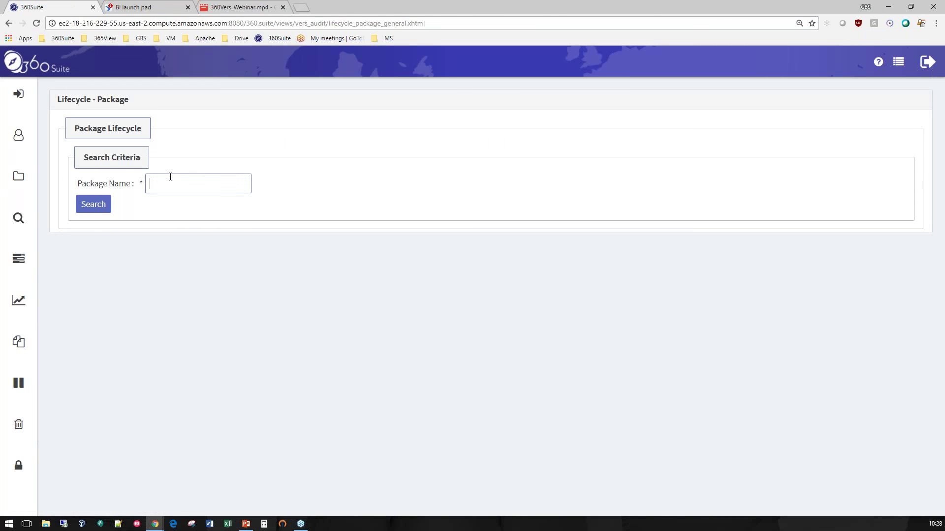
{"action": "type", "text": "Test Versioning"}
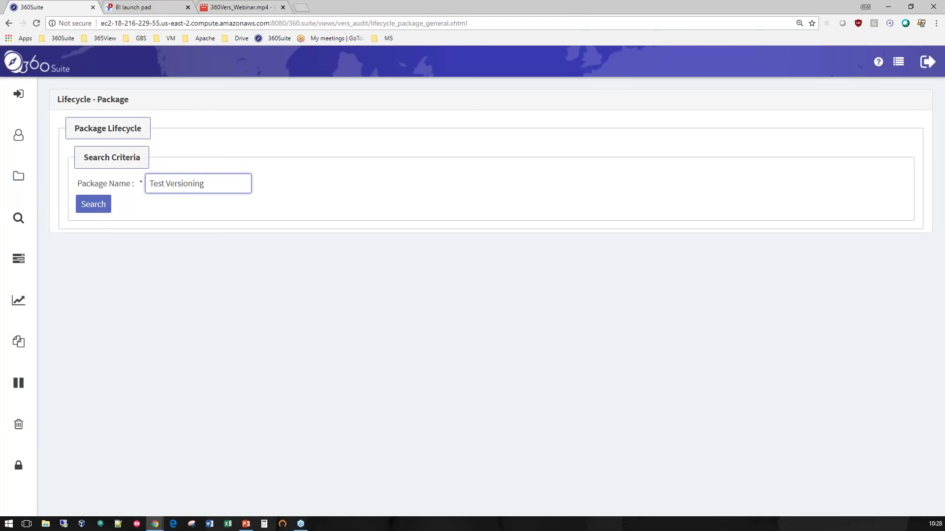
{"action": "double_click", "coordinate": [171, 178]}
{"action": "key", "text": "BackSpace"}
{"action": "type", "text": "webinar"}
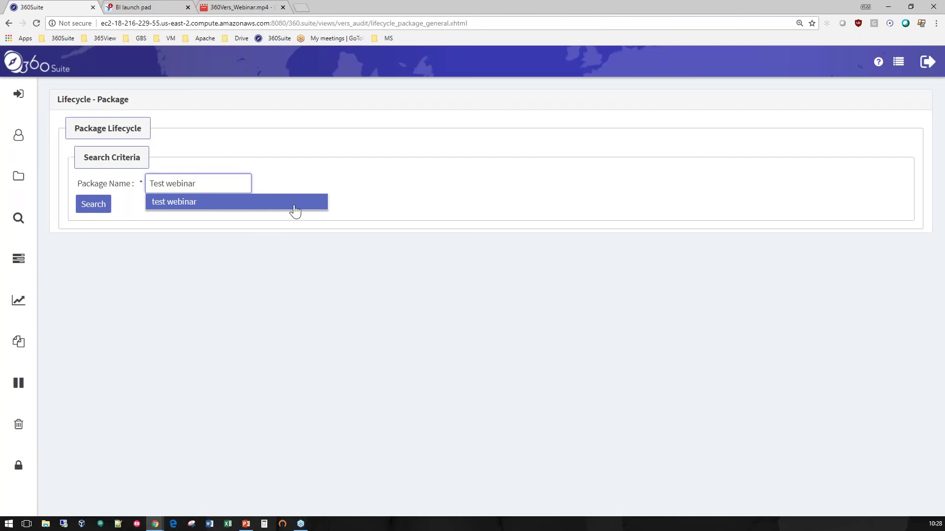
{"action": "left_click", "coordinate": [178, 202]}
{"action": "left_click", "coordinate": [88, 205]}
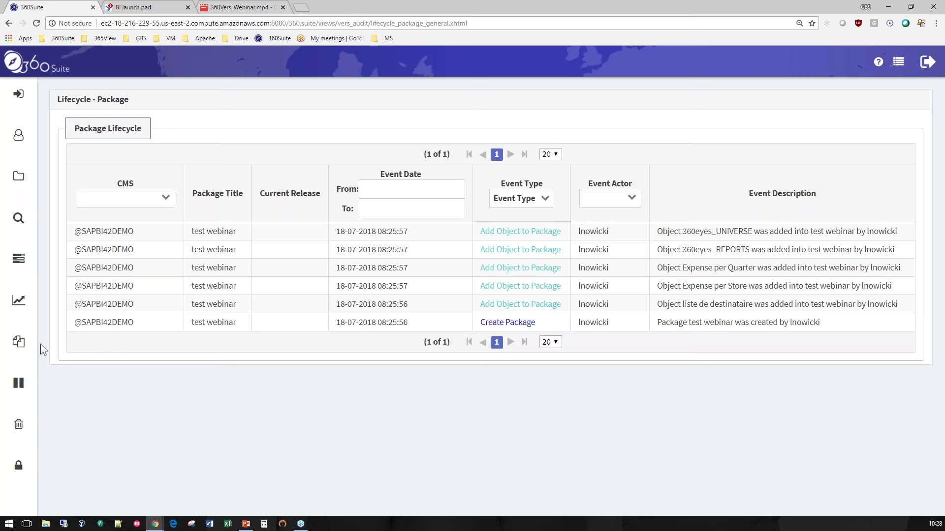
{"action": "left_click", "coordinate": [18, 342]}
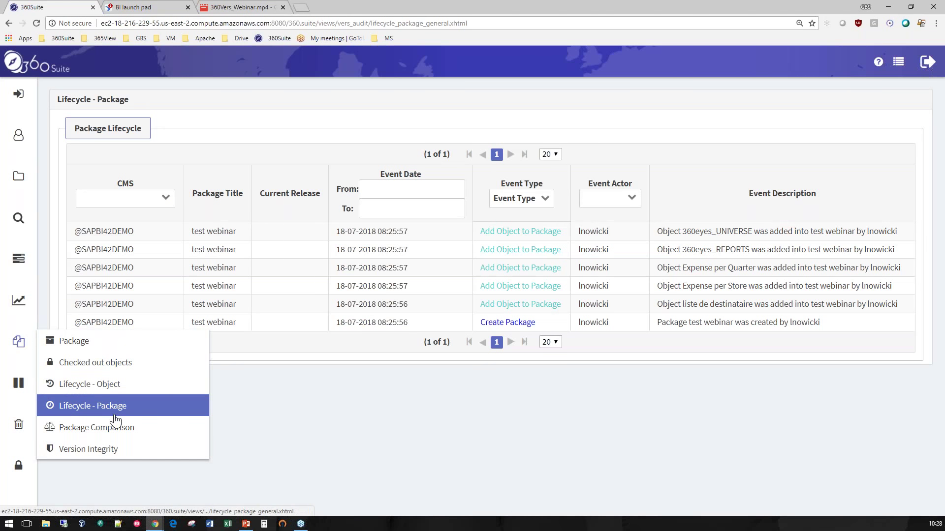
Search path 'document loic' in Lifecycle - Object and audit Expense per Quarter's versions 0.0.a and 0.0.b
{"action": "left_click", "coordinate": [90, 385]}
{"action": "left_click", "coordinate": [210, 251]}
{"action": "type", "text": "document loic"}
{"action": "left_click", "coordinate": [192, 266]}
{"action": "left_click", "coordinate": [102, 295]}
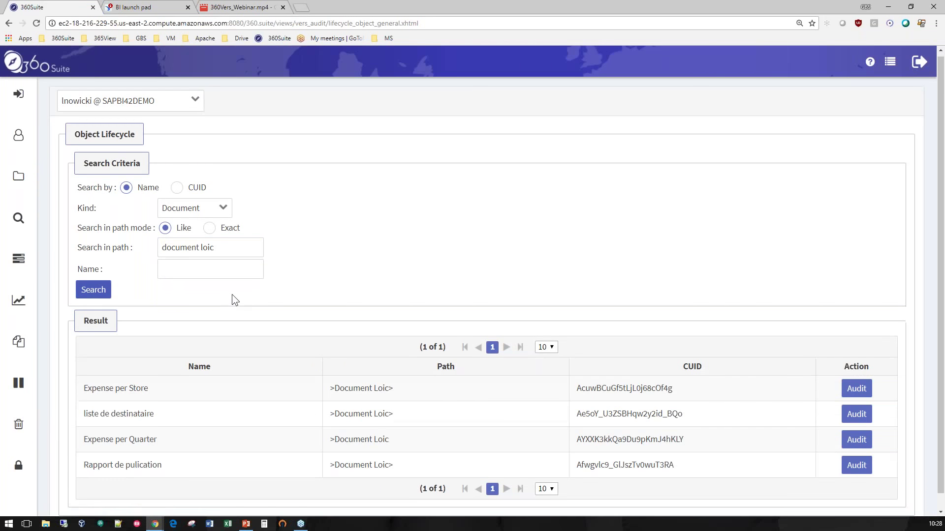
{"action": "scroll", "coordinate": [241, 310], "scroll_direction": "down", "scroll_amount": 1}
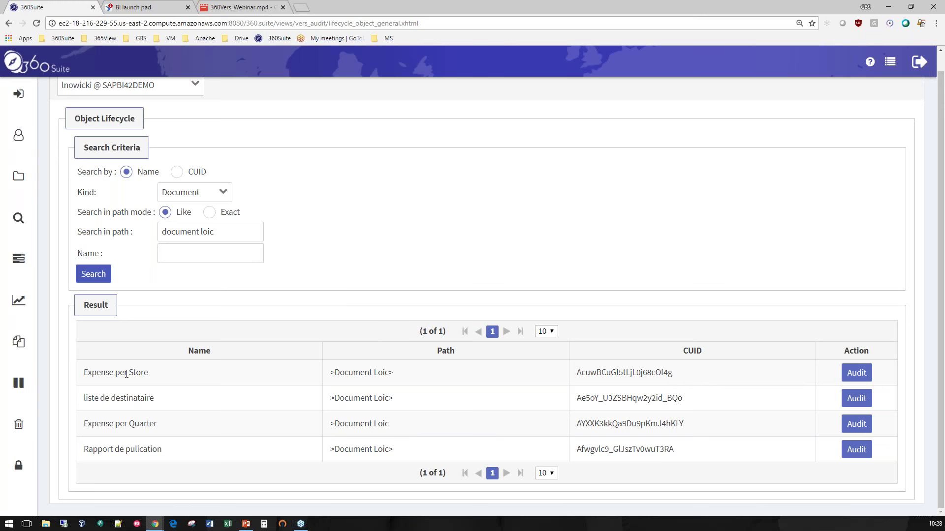
{"action": "left_click", "coordinate": [850, 423]}
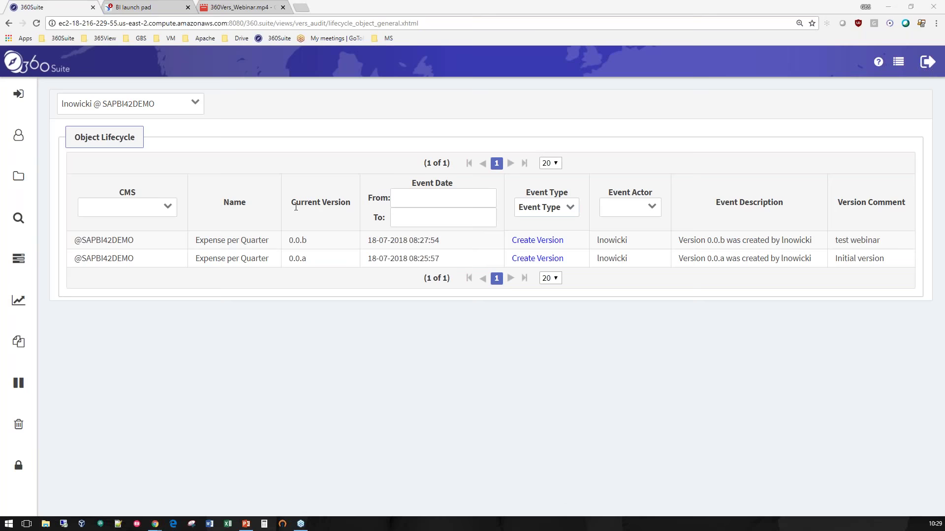
{"action": "key", "text": "alt+Tab"}
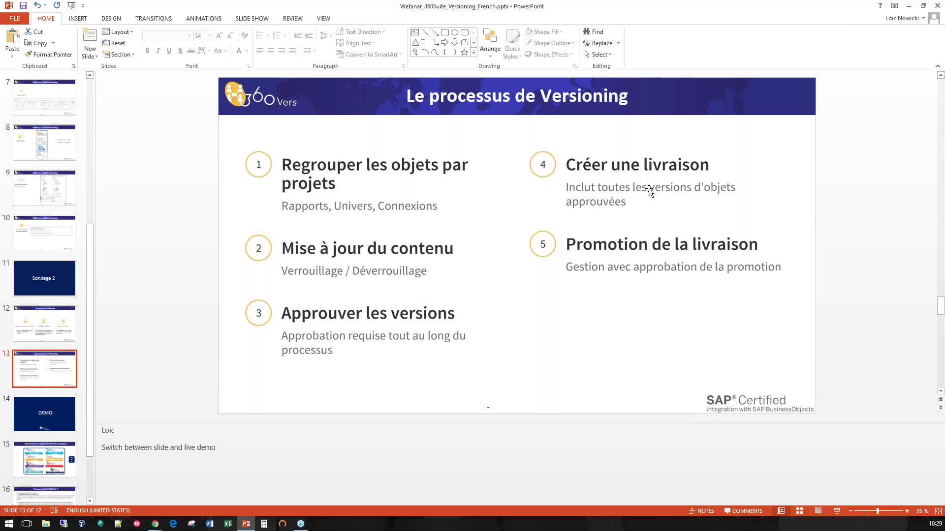
Back in 360Suite, open the test webinar package and start new release 0.1
{"action": "key", "text": "alt+Tab"}
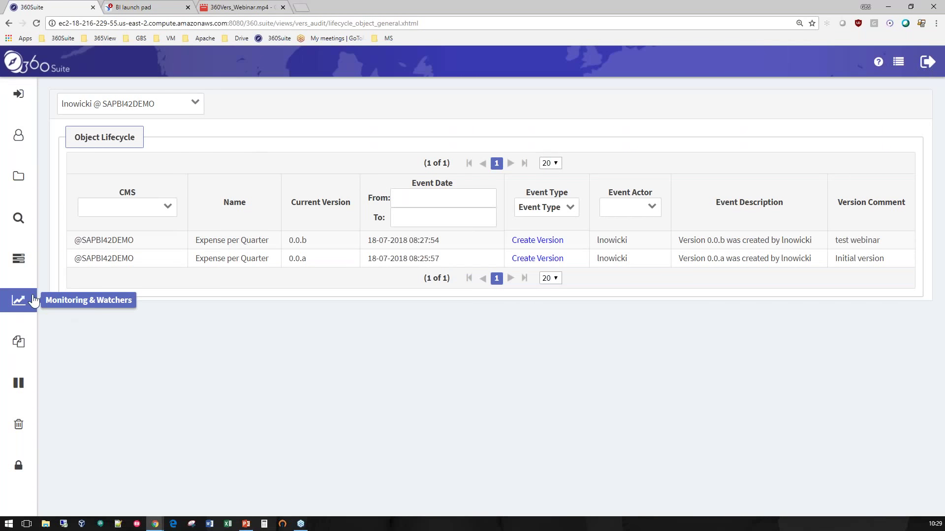
{"action": "left_click", "coordinate": [19, 343]}
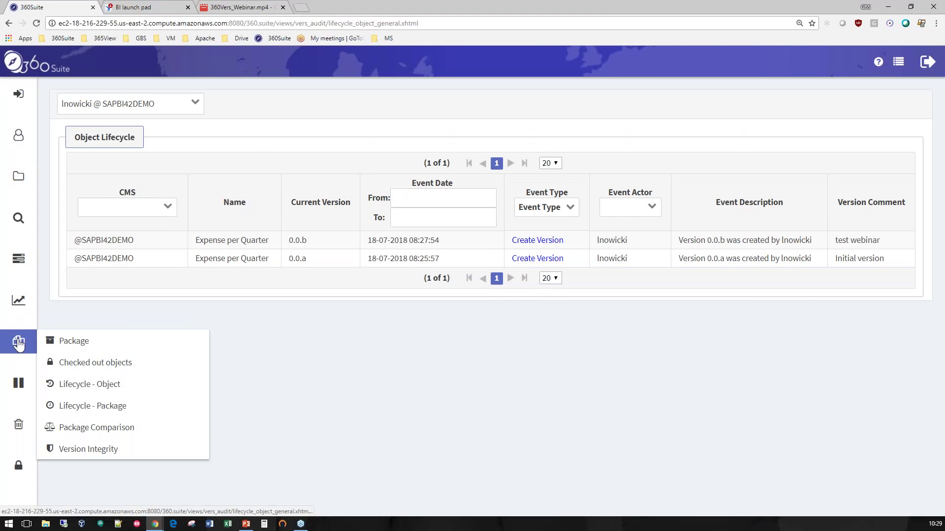
{"action": "left_click", "coordinate": [74, 341]}
{"action": "left_click", "coordinate": [93, 162]}
{"action": "left_click", "coordinate": [254, 189]}
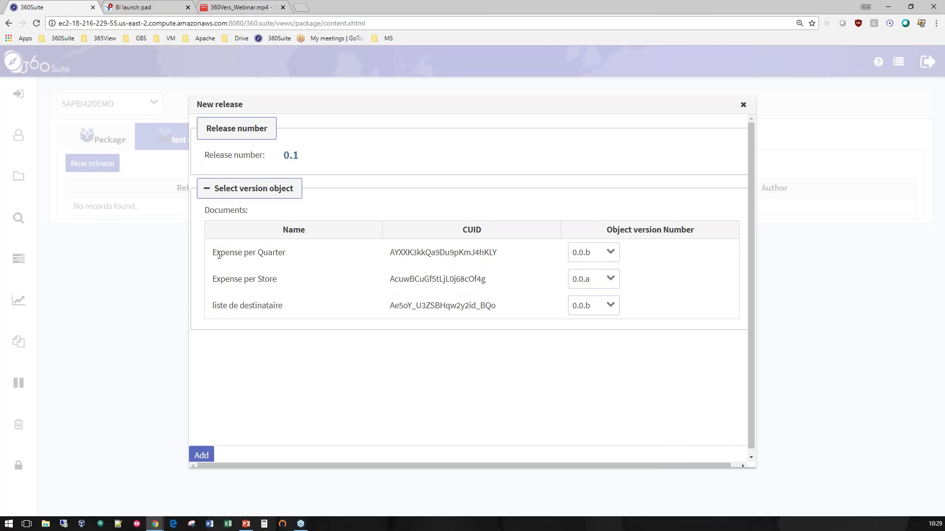
Keep Expense per Quarter at version 0.0.b and add release 0.1
{"action": "left_click", "coordinate": [610, 254]}
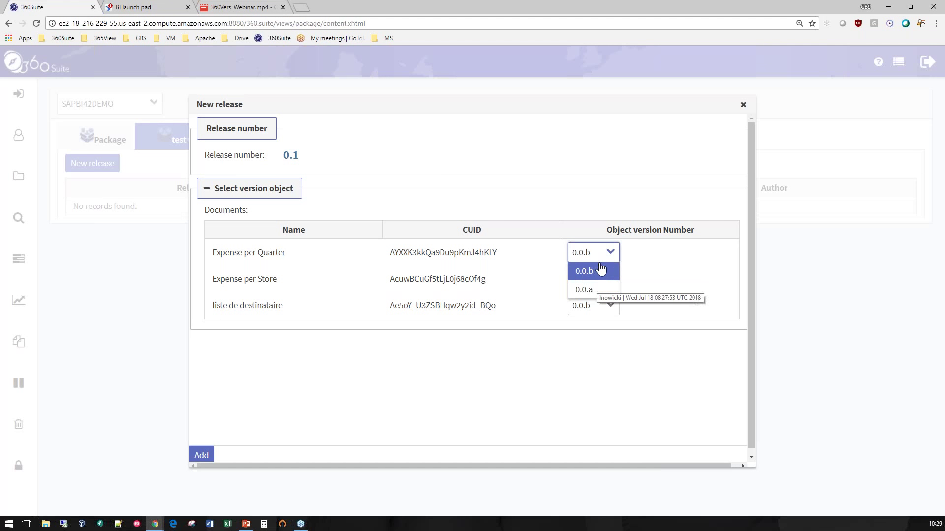
{"action": "left_click", "coordinate": [599, 270]}
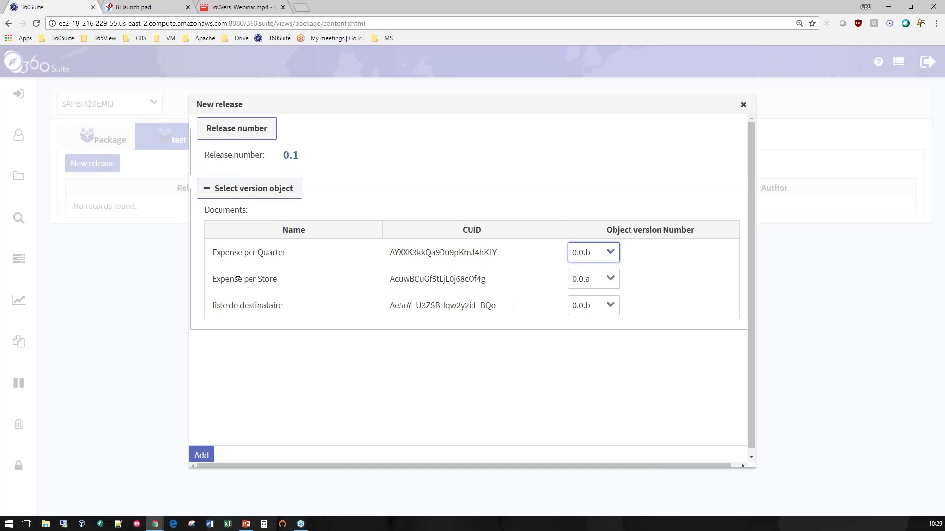
{"action": "left_click", "coordinate": [201, 455]}
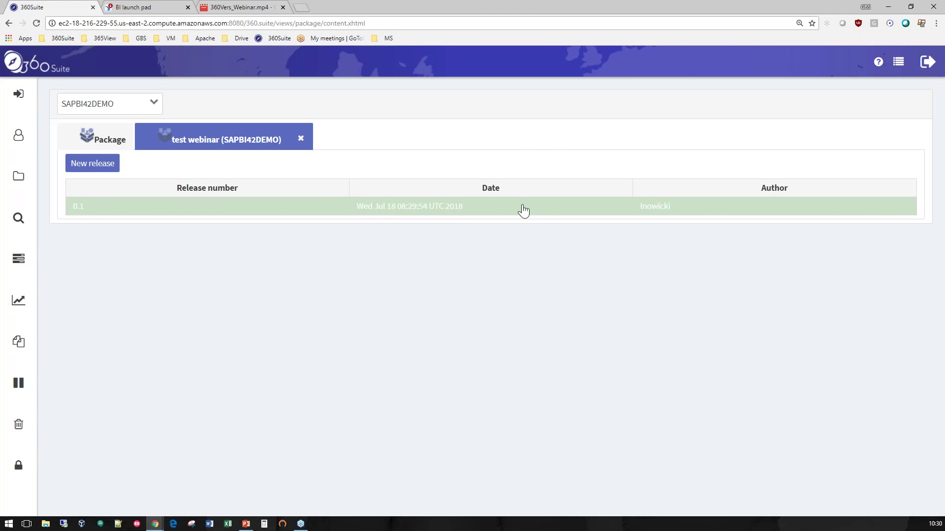
Add release 0.2 with Expense per Quarter set to 0.0.a, then bring up its actions
{"action": "left_click", "coordinate": [74, 165]}
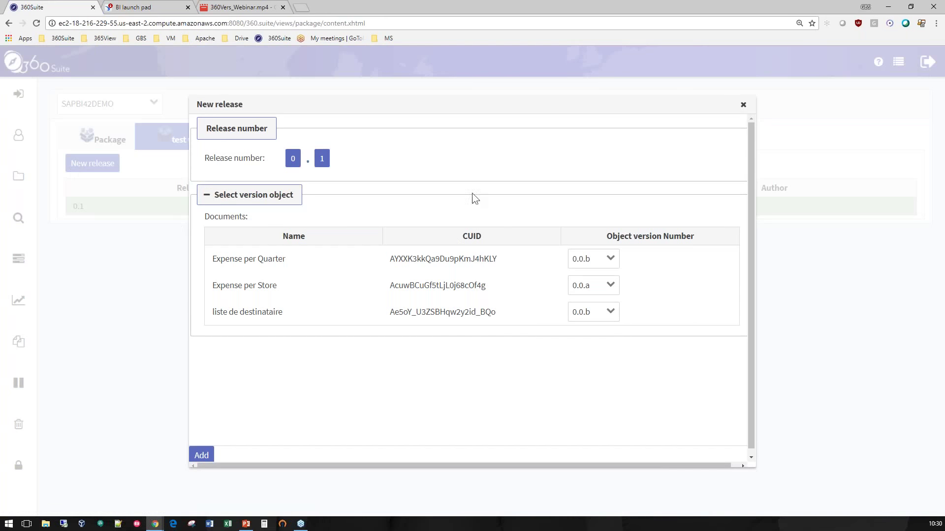
{"action": "left_click", "coordinate": [321, 160]}
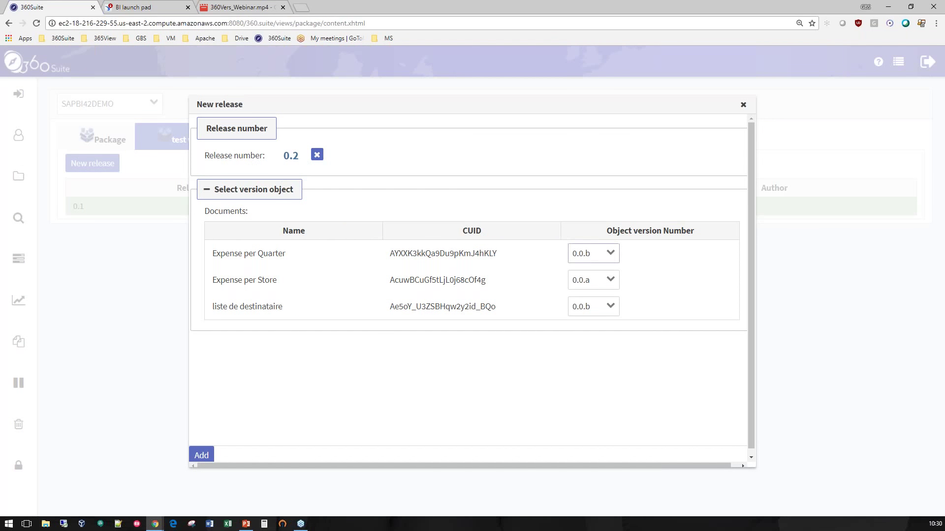
{"action": "left_click", "coordinate": [609, 254]}
{"action": "left_click", "coordinate": [596, 290]}
{"action": "left_click", "coordinate": [201, 455]}
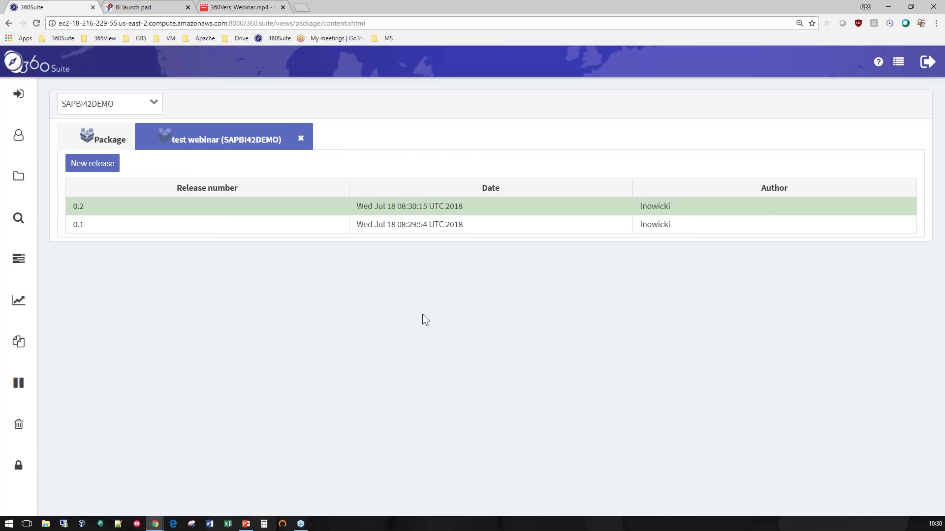
{"action": "left_click", "coordinate": [310, 211]}
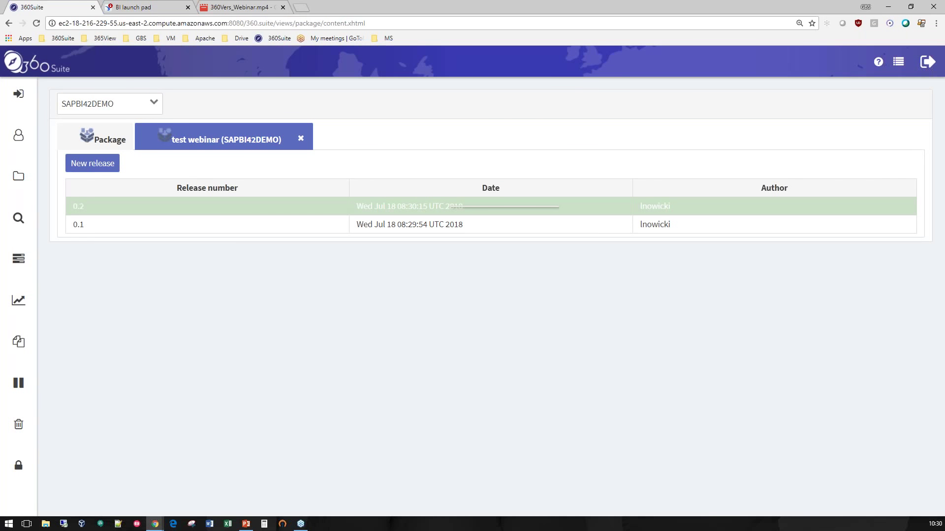
View release 0.2's contents, close the details, and flip to the slides and back
{"action": "left_click", "coordinate": [493, 224]}
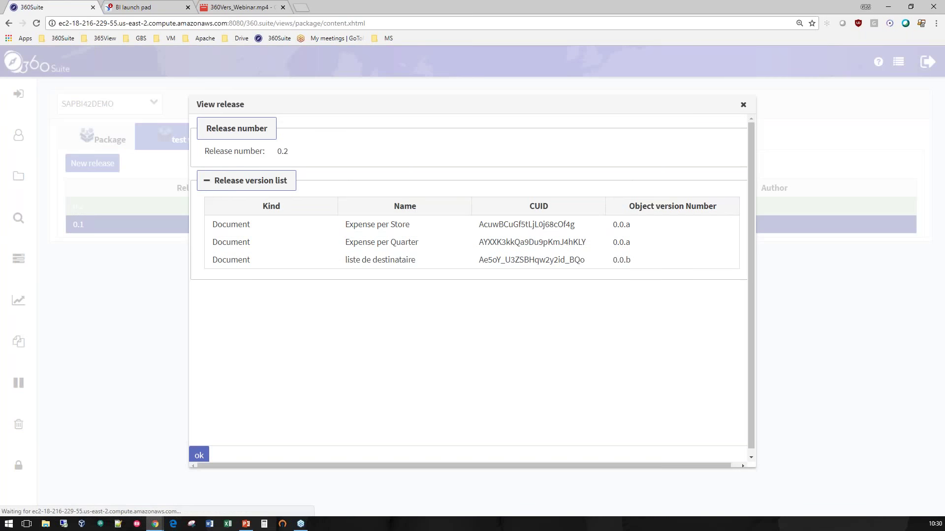
{"action": "left_click", "coordinate": [743, 104]}
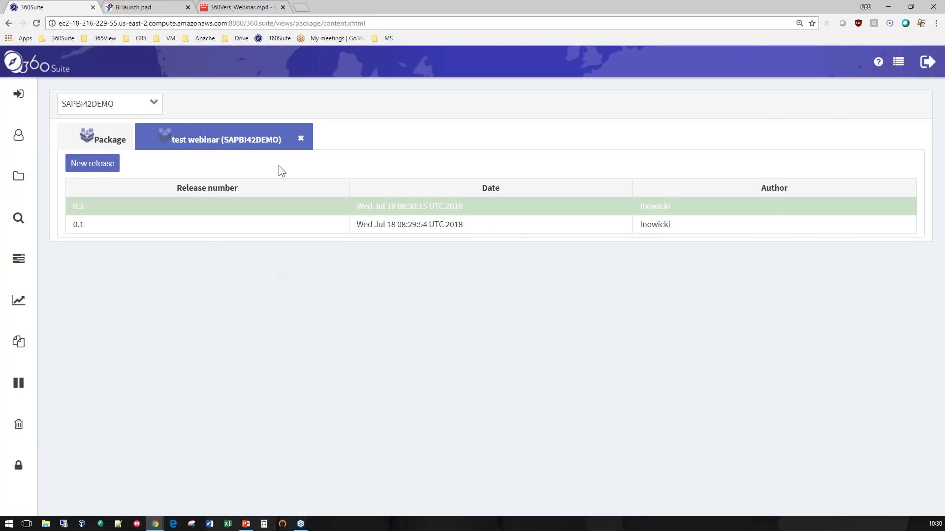
{"action": "key", "text": "alt+Tab"}
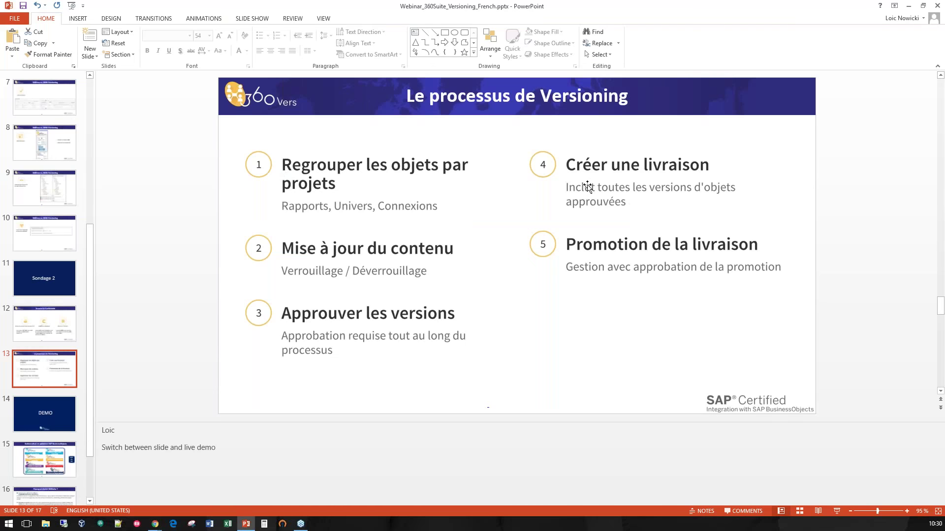
{"action": "key", "text": "alt+Tab"}
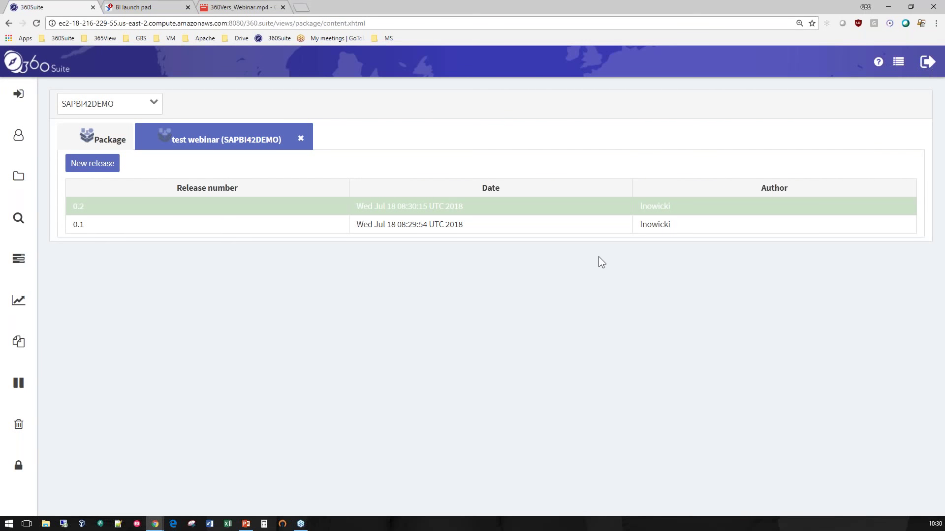
Start a new package promotion task and advance to its source settings
{"action": "left_click", "coordinate": [19, 259]}
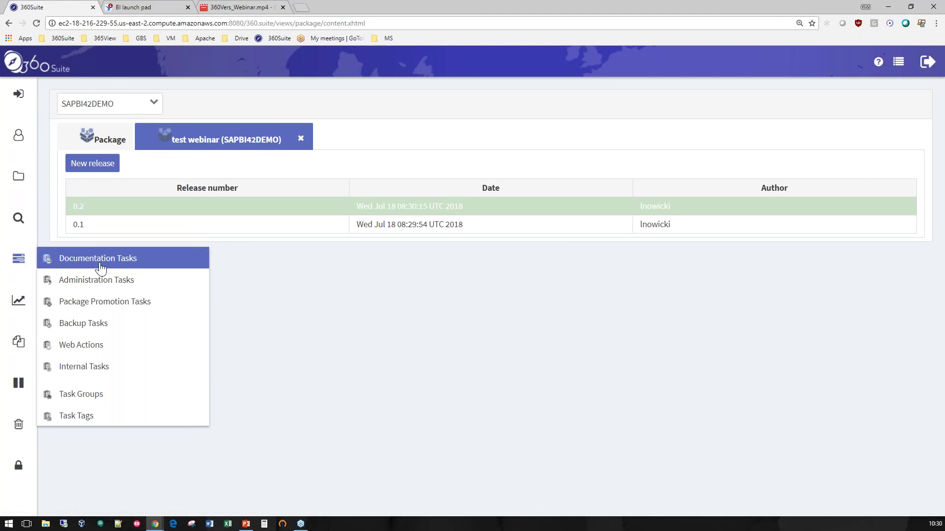
{"action": "left_click", "coordinate": [120, 295]}
{"action": "left_click", "coordinate": [780, 102]}
{"action": "left_click", "coordinate": [724, 453]}
{"action": "left_click", "coordinate": [723, 453]}
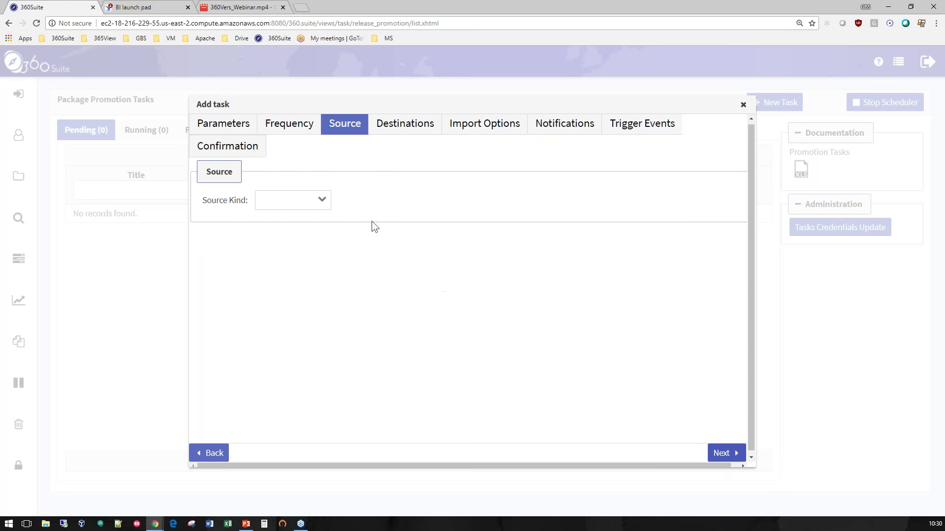
Set the task source to package 'test webinar', release 0.2
{"action": "left_click", "coordinate": [320, 201]}
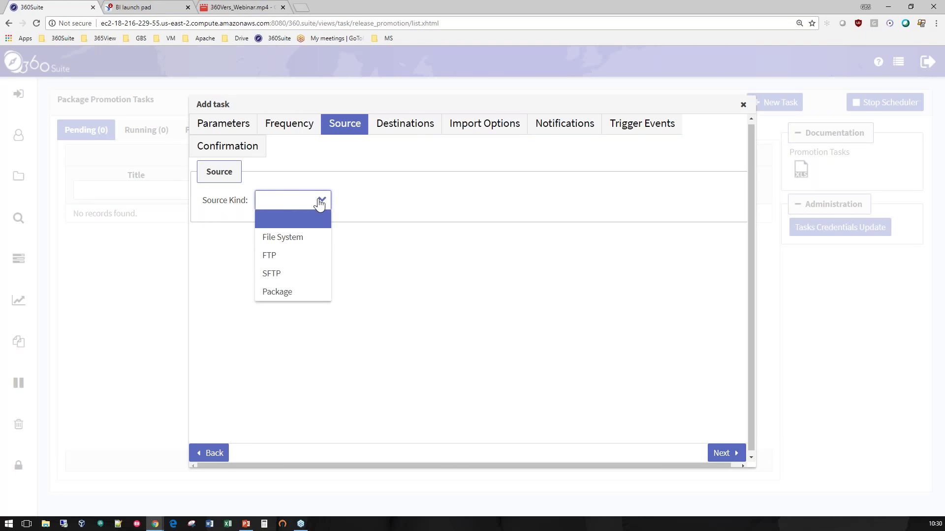
{"action": "left_click", "coordinate": [298, 292]}
{"action": "left_click", "coordinate": [283, 231]}
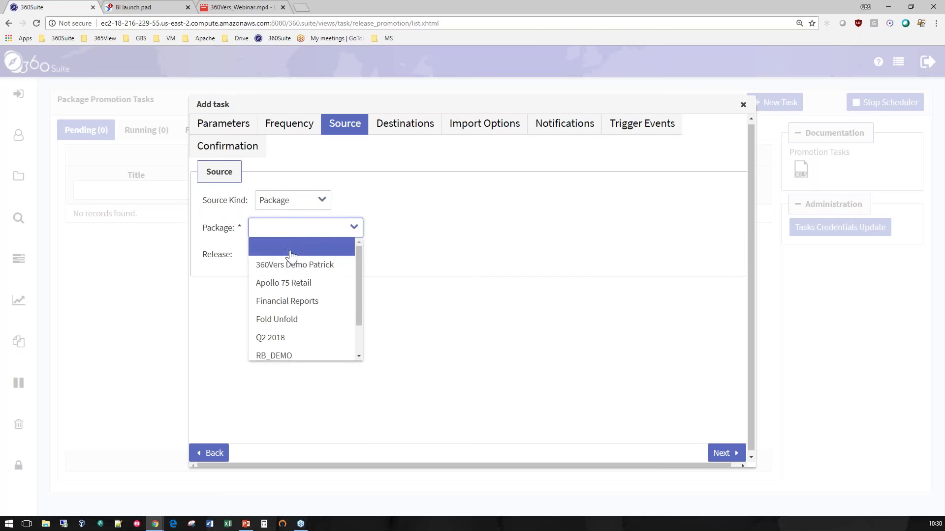
{"action": "scroll", "coordinate": [310, 321], "scroll_direction": "down", "scroll_amount": 1}
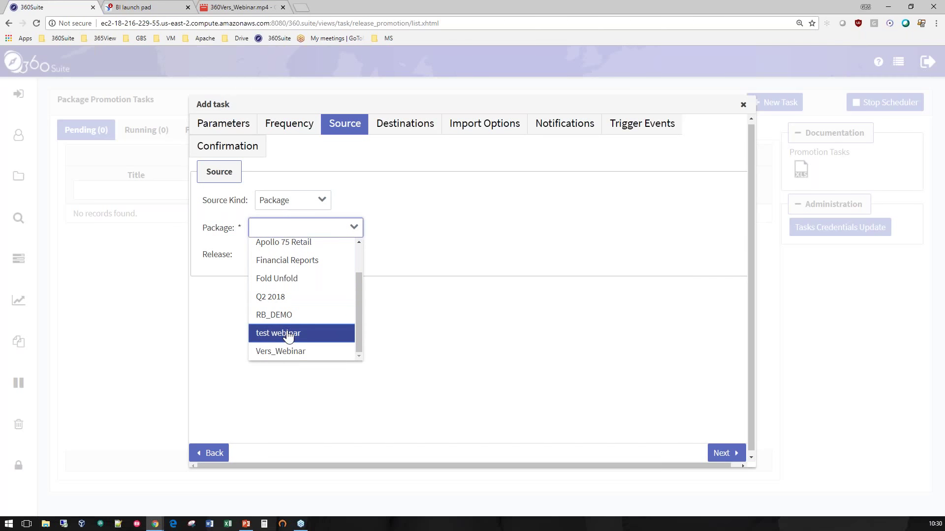
{"action": "left_click", "coordinate": [290, 334]}
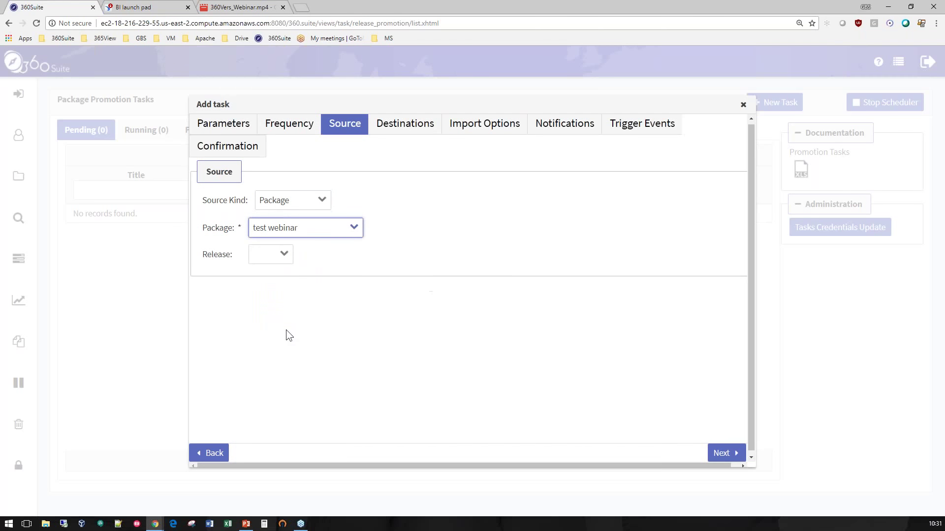
{"action": "left_click", "coordinate": [282, 255]}
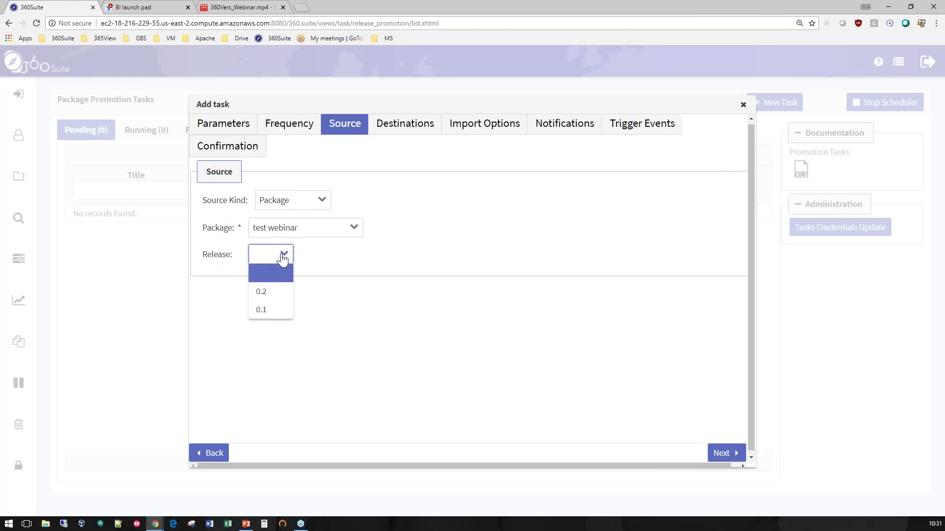
{"action": "left_click", "coordinate": [278, 296]}
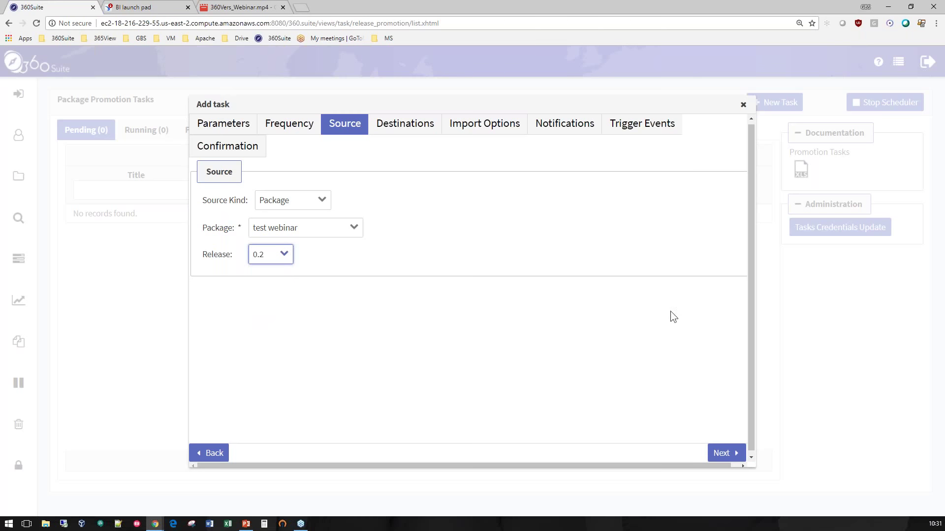
Add CMS SAPBI42TRAINING as the promotion task's destination
{"action": "left_click", "coordinate": [719, 453]}
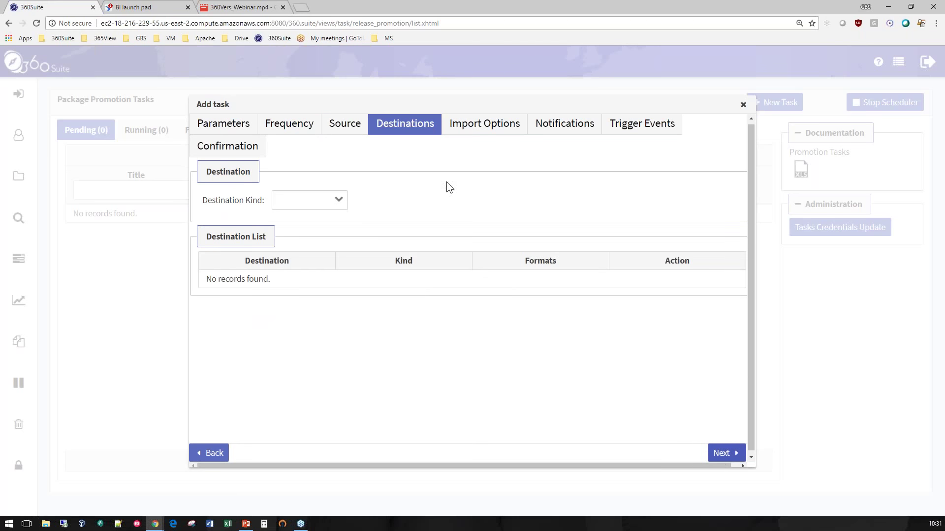
{"action": "left_click", "coordinate": [338, 201]}
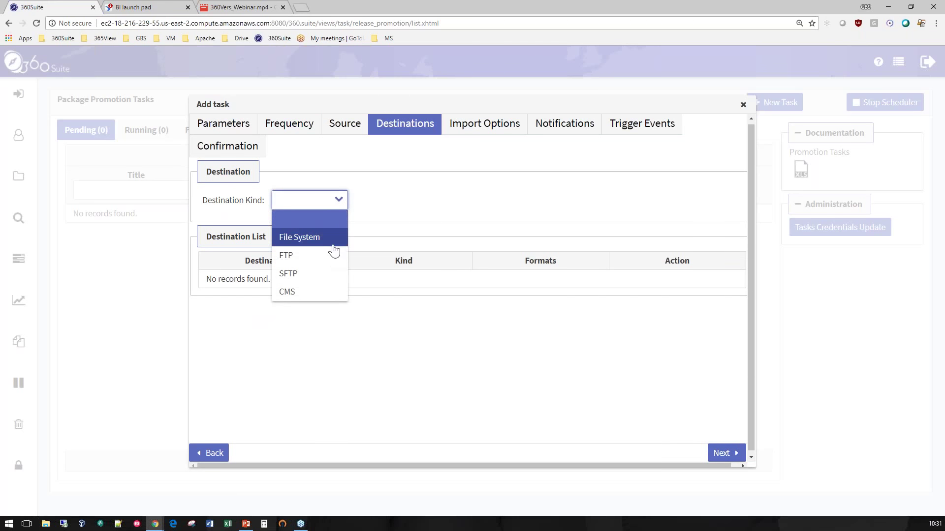
{"action": "left_click", "coordinate": [308, 292]}
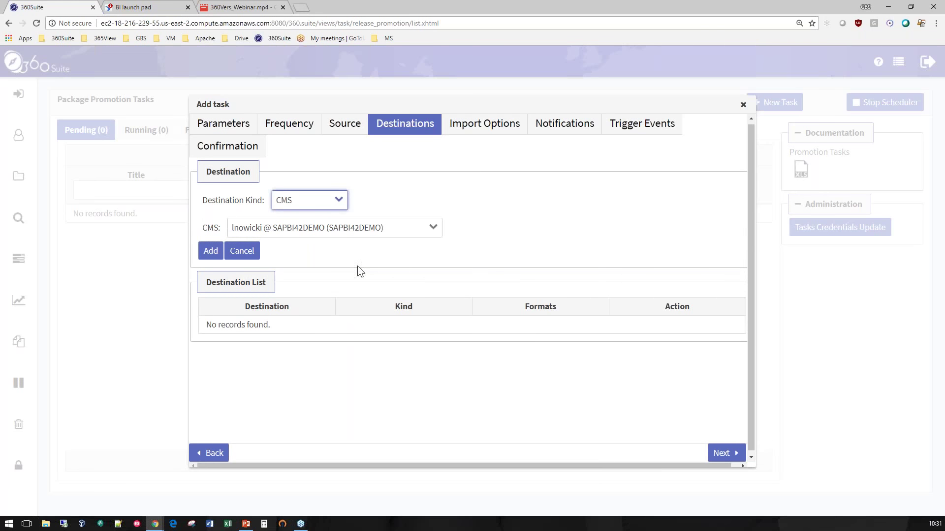
{"action": "left_click", "coordinate": [433, 228]}
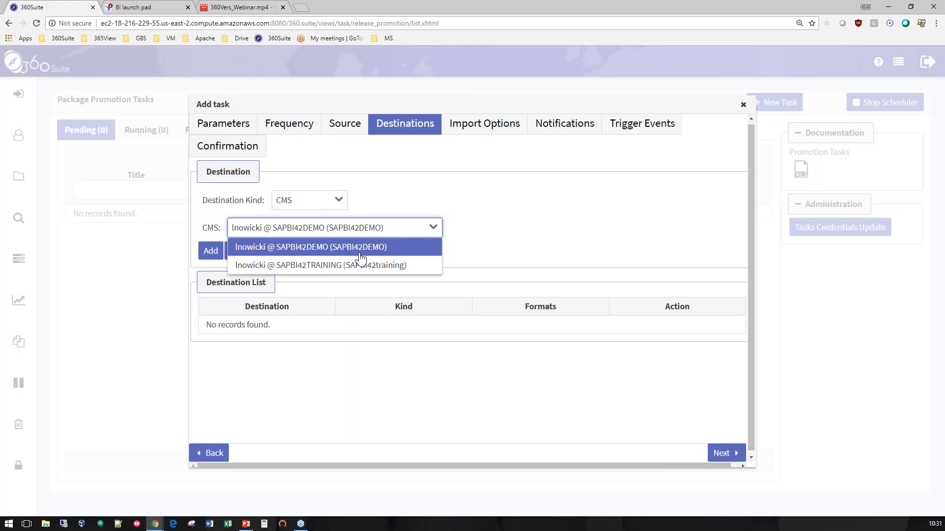
{"action": "left_click", "coordinate": [321, 266]}
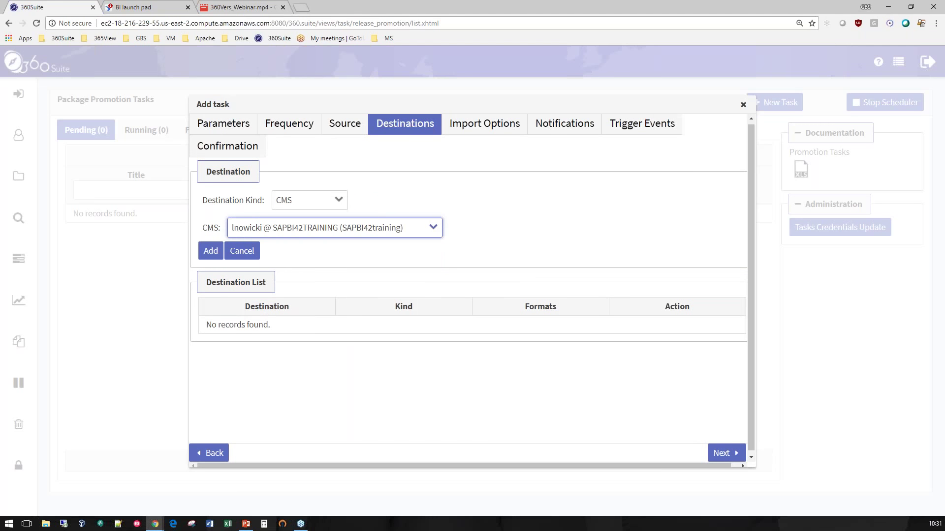
{"action": "left_click", "coordinate": [726, 453]}
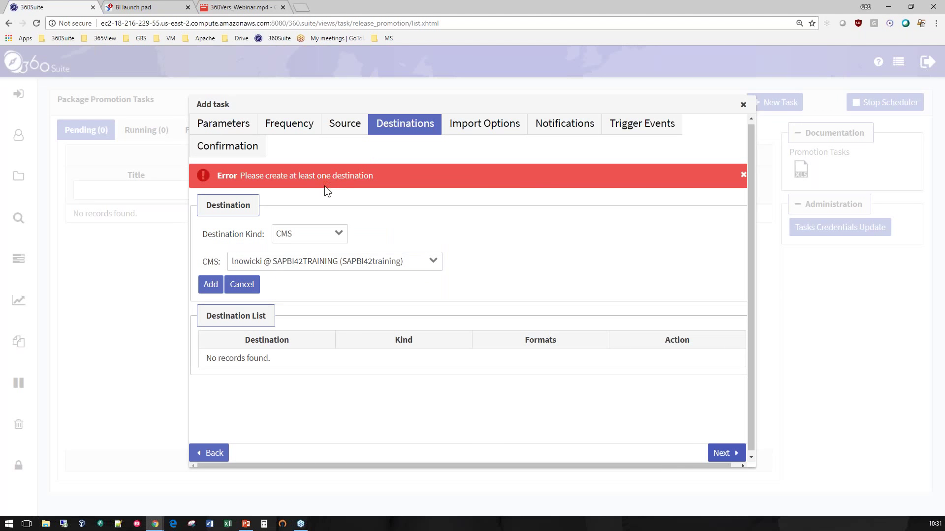
{"action": "left_click", "coordinate": [720, 453]}
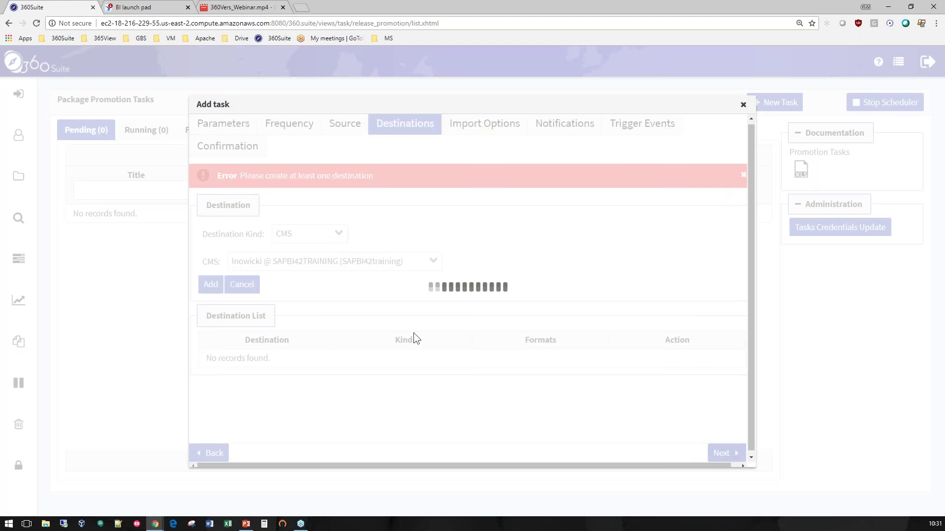
{"action": "left_click", "coordinate": [212, 284]}
Skip import options and leave notifications at none after trying Email
{"action": "left_click", "coordinate": [721, 455]}
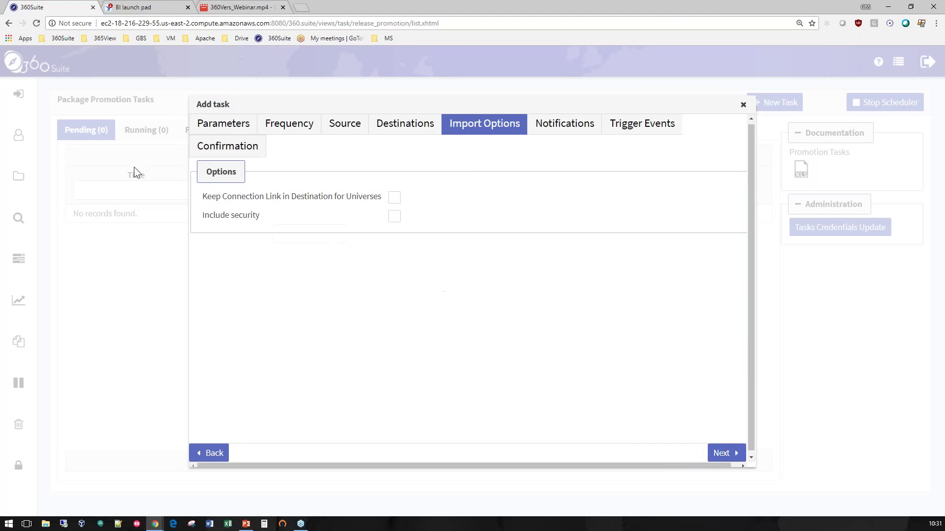
{"action": "left_click", "coordinate": [722, 453]}
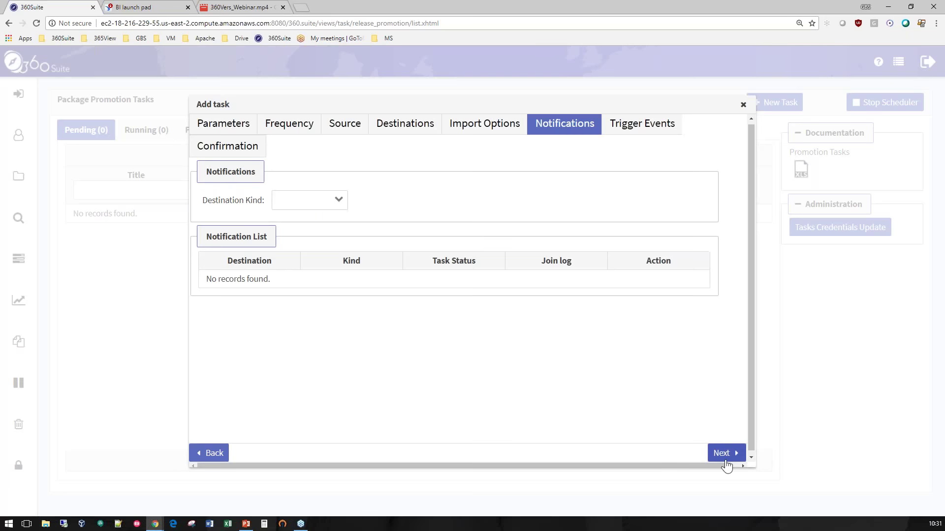
{"action": "left_click", "coordinate": [337, 199]}
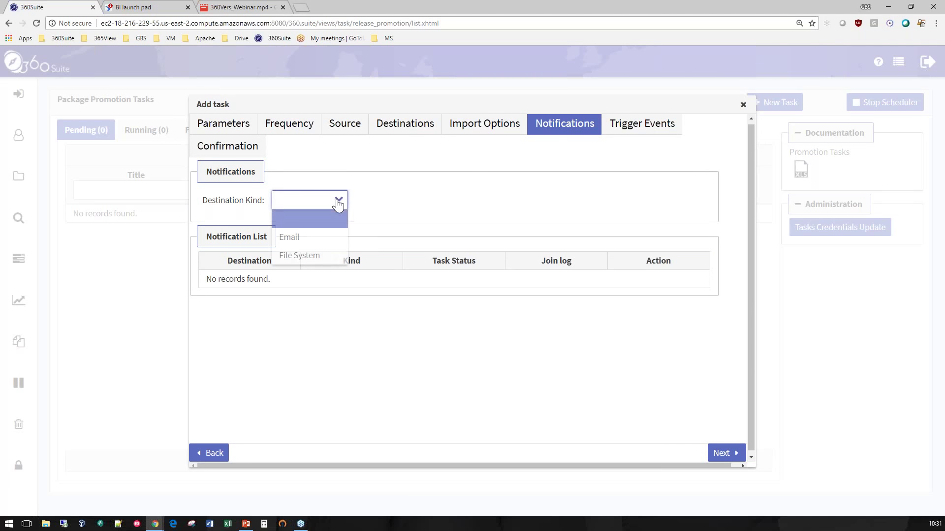
{"action": "left_click", "coordinate": [330, 238]}
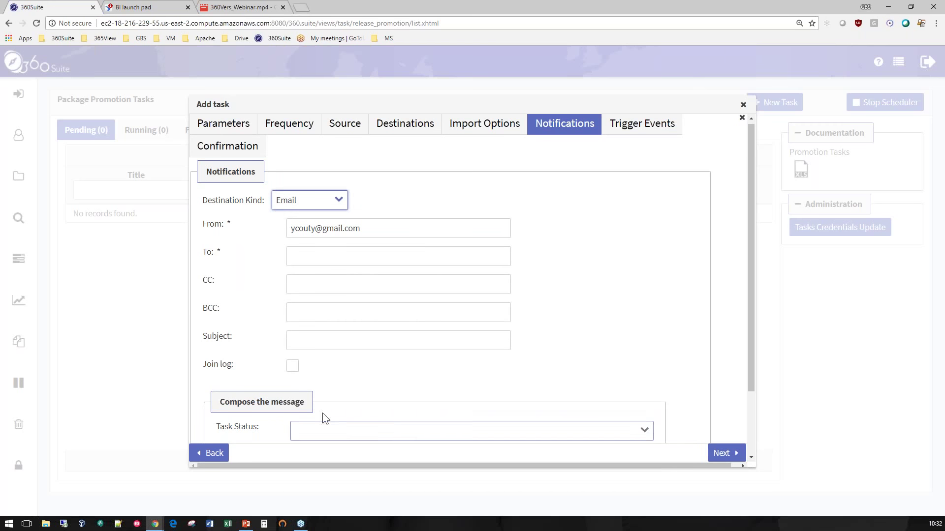
{"action": "left_click", "coordinate": [339, 201]}
{"action": "left_click", "coordinate": [315, 200]}
{"action": "left_click", "coordinate": [296, 219]}
Leave trigger events empty and reach the confirmation summary
{"action": "left_click", "coordinate": [725, 452]}
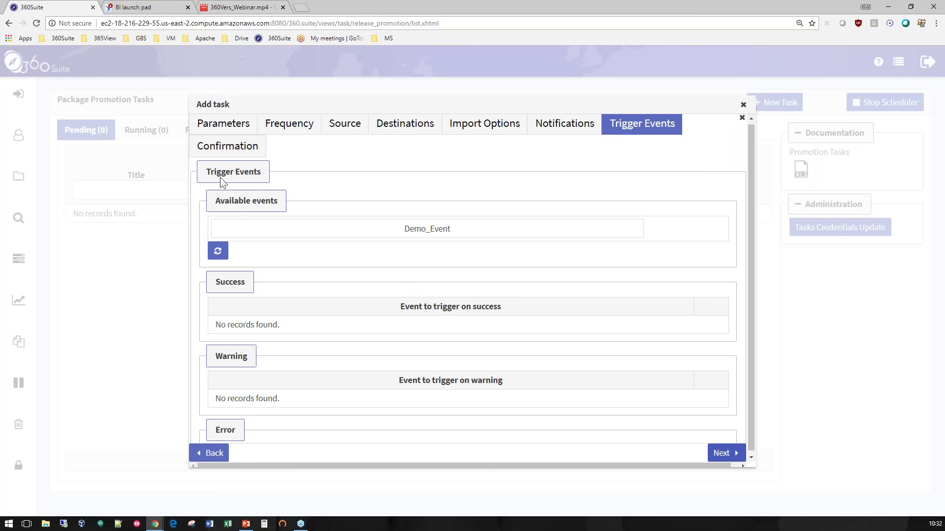
{"action": "scroll", "coordinate": [456, 257], "scroll_direction": "down", "scroll_amount": 2}
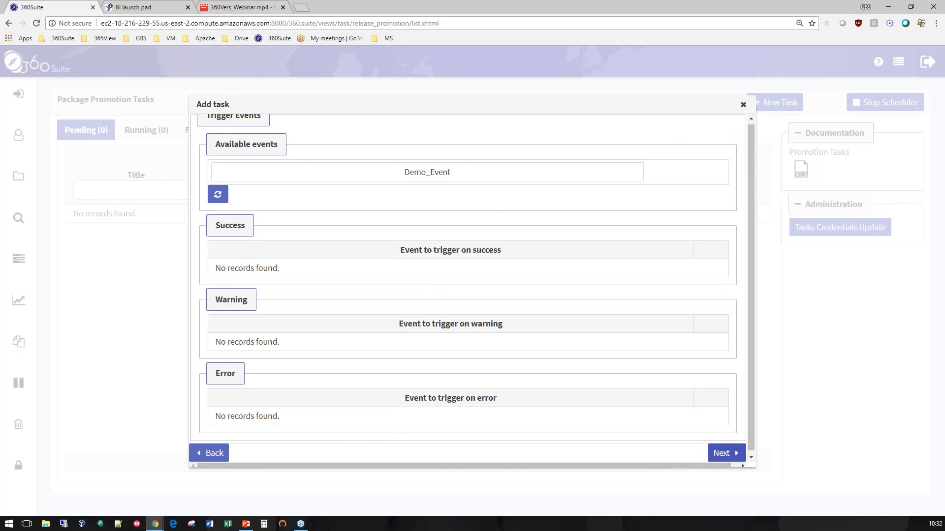
{"action": "left_click", "coordinate": [725, 453]}
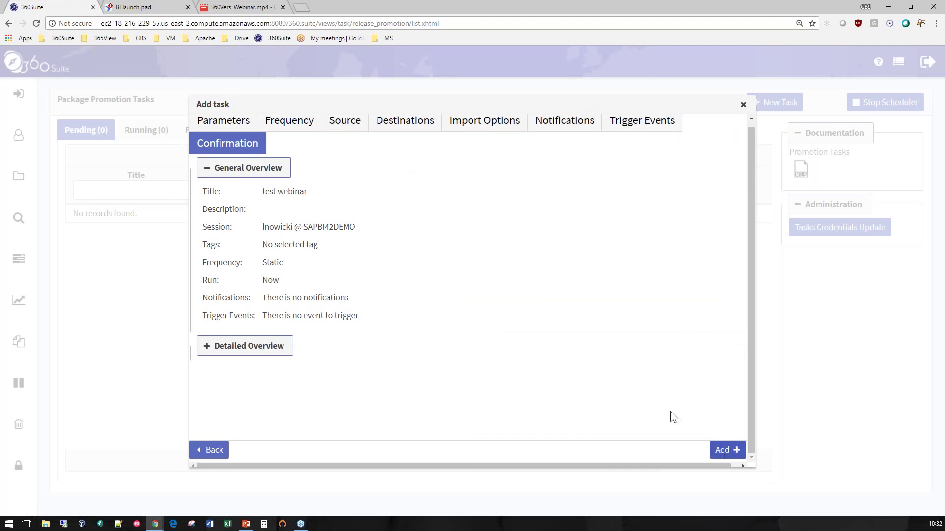
Review the detailed overview, create the test webinar promotion task, and stop the scheduler
{"action": "left_click", "coordinate": [245, 350]}
{"action": "scroll", "coordinate": [323, 279], "scroll_direction": "down", "scroll_amount": 1}
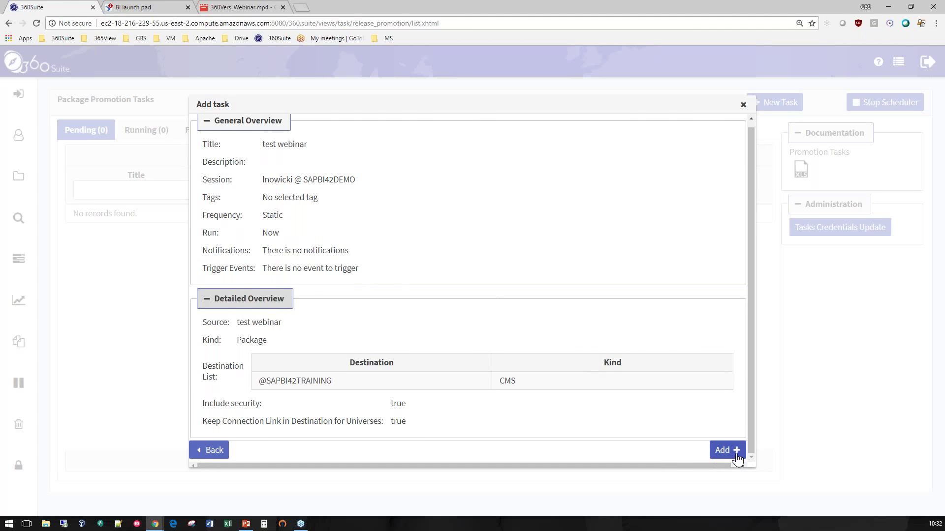
{"action": "left_click", "coordinate": [736, 458]}
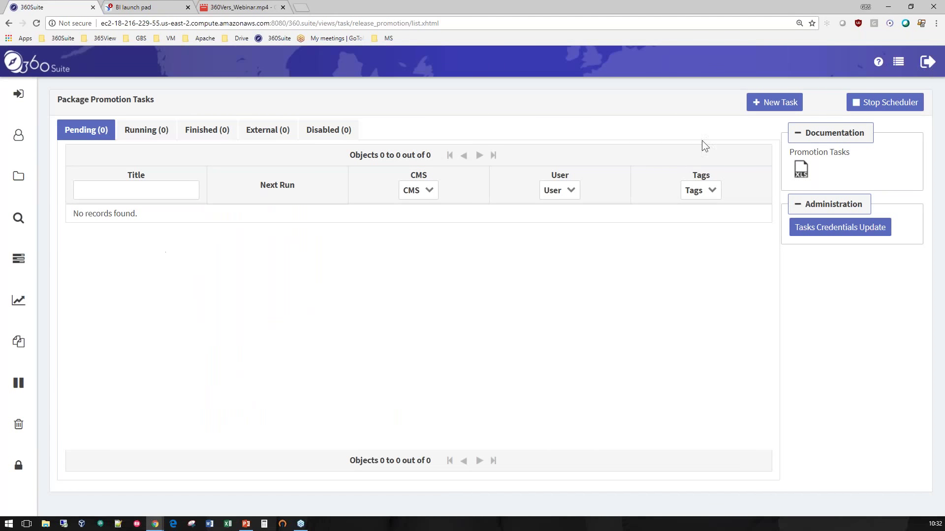
{"action": "left_click", "coordinate": [884, 107]}
Confirm the scheduler stop and check the Finished tab, where test webinar shows Error
{"action": "left_click", "coordinate": [493, 309]}
{"action": "left_click", "coordinate": [146, 129]}
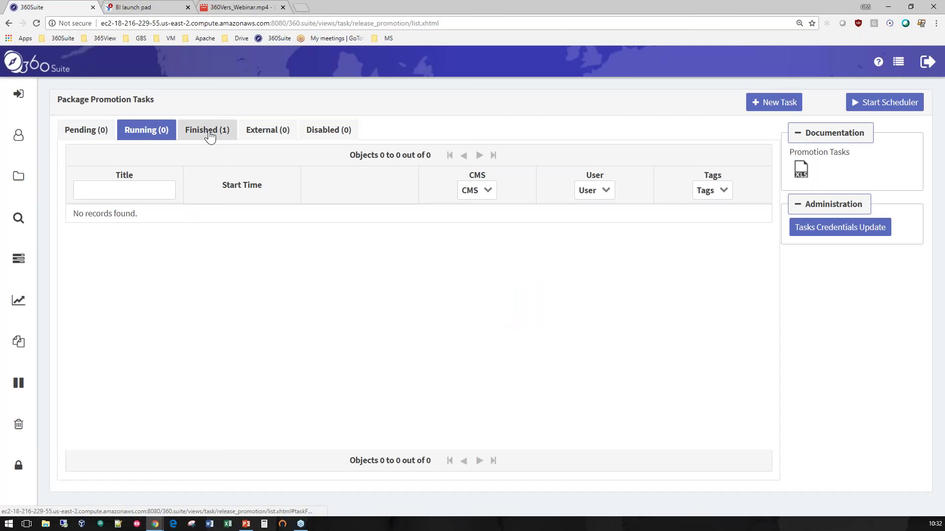
{"action": "left_click", "coordinate": [209, 134]}
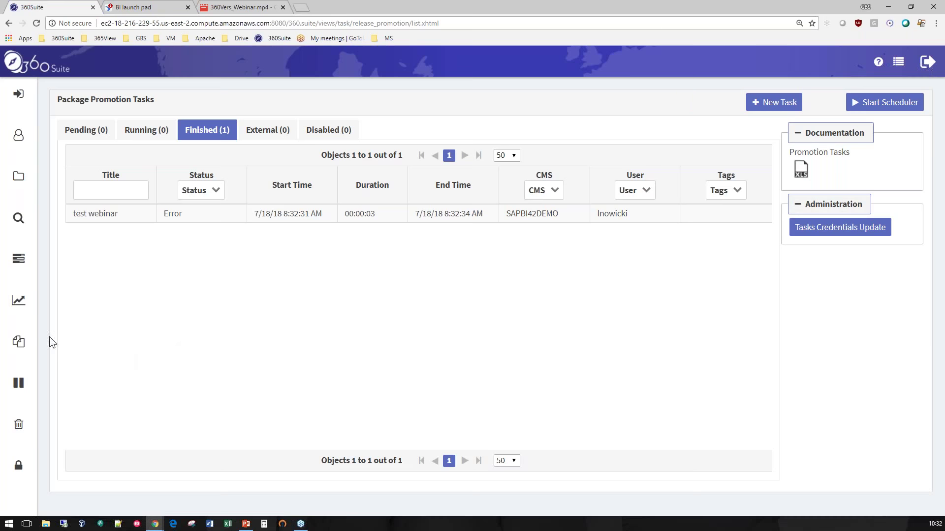
{"action": "left_click", "coordinate": [39, 346]}
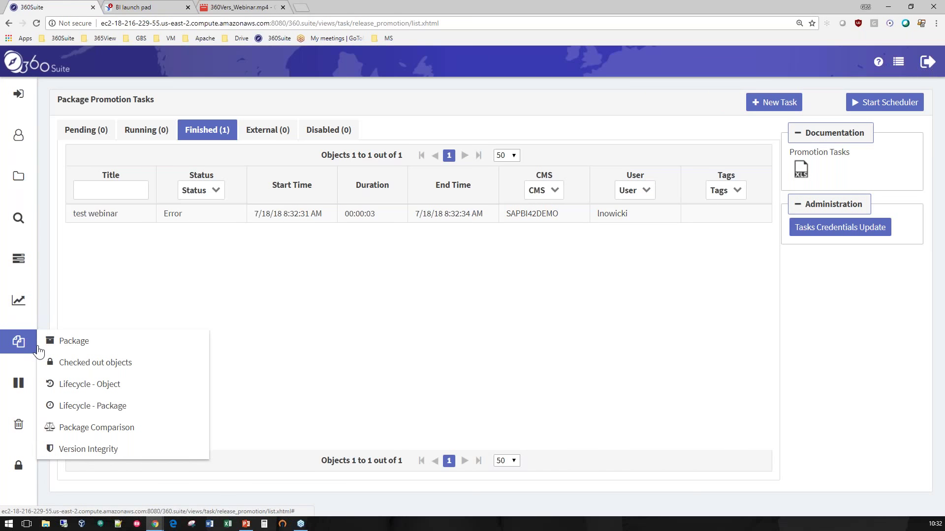
Search the package lifecycle for 'test webinar' to list its eight history events
{"action": "left_click", "coordinate": [106, 409]}
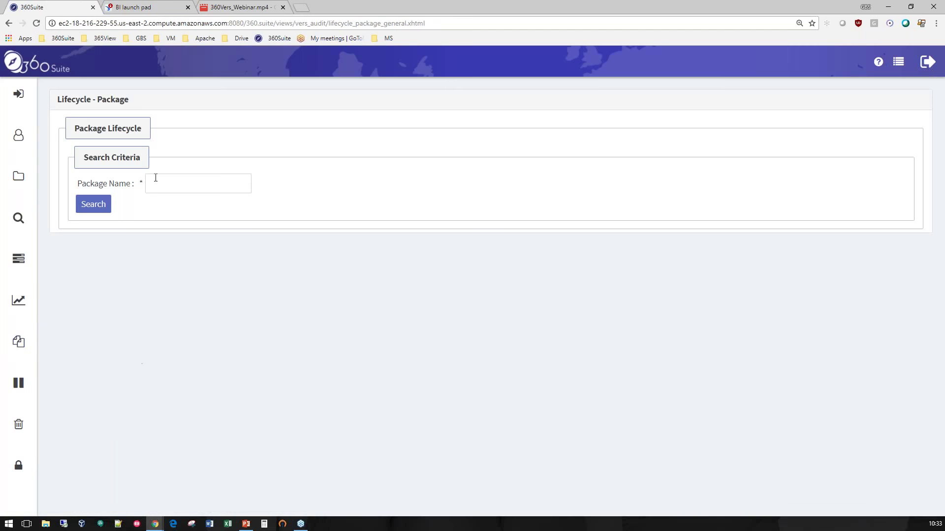
{"action": "left_click", "coordinate": [156, 182]}
{"action": "type", "text": "test w"}
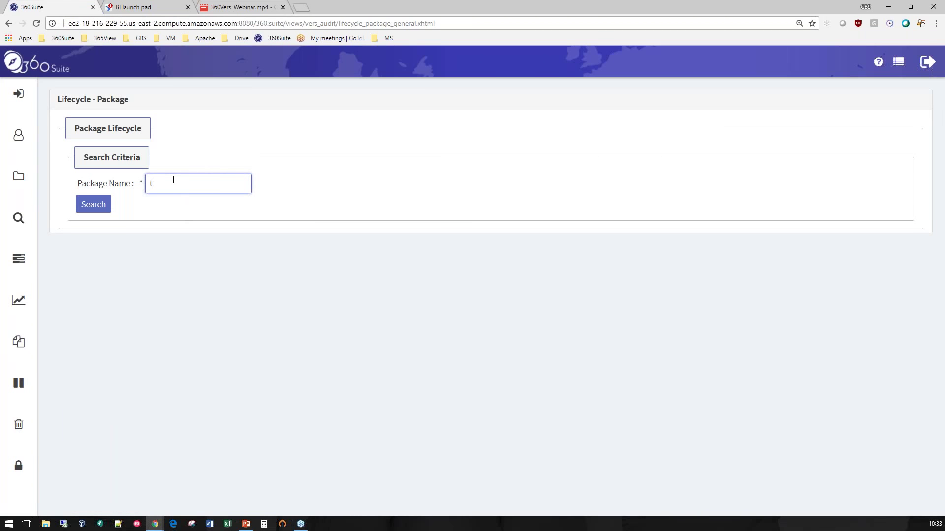
{"action": "type", "text": "ebinar"}
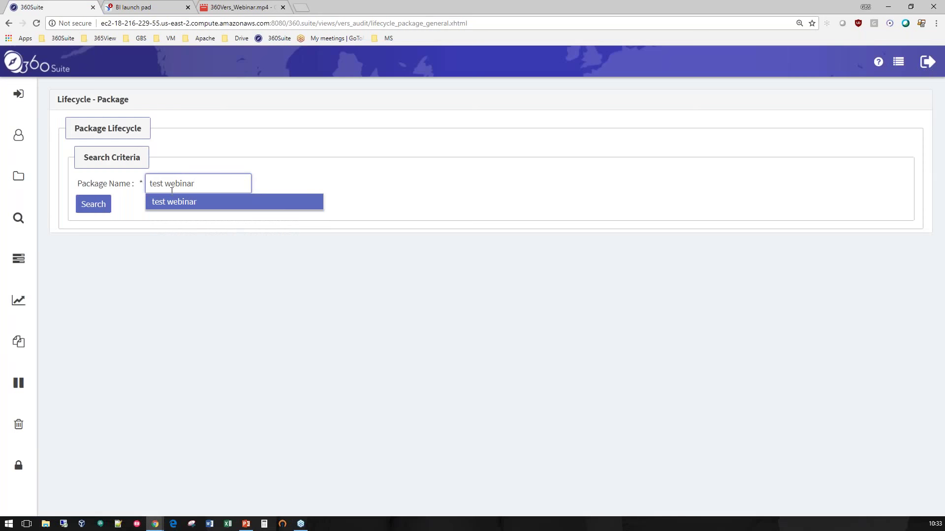
{"action": "left_click", "coordinate": [174, 202]}
{"action": "left_click", "coordinate": [94, 204]}
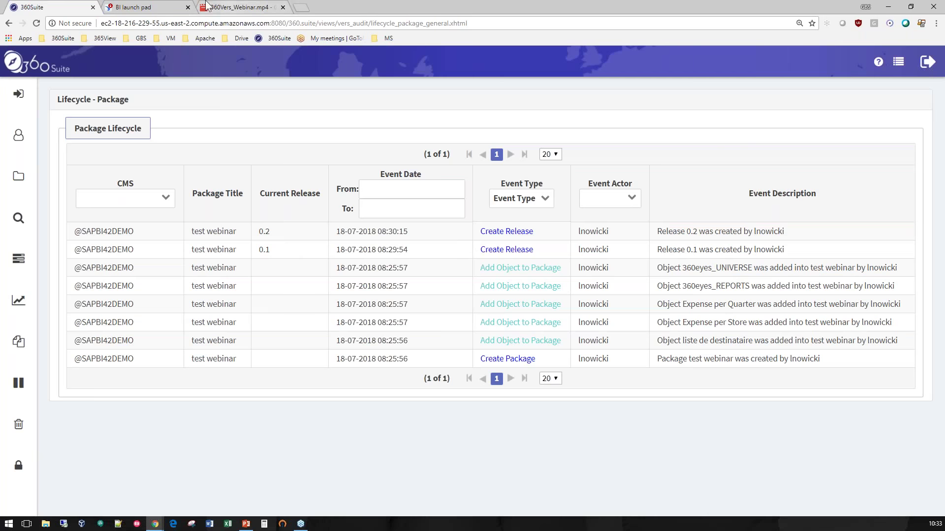
Bring the PowerPoint deck back, start the slideshow from slide 13, and advance past the DEMO slide
{"action": "left_click", "coordinate": [890, 7]}
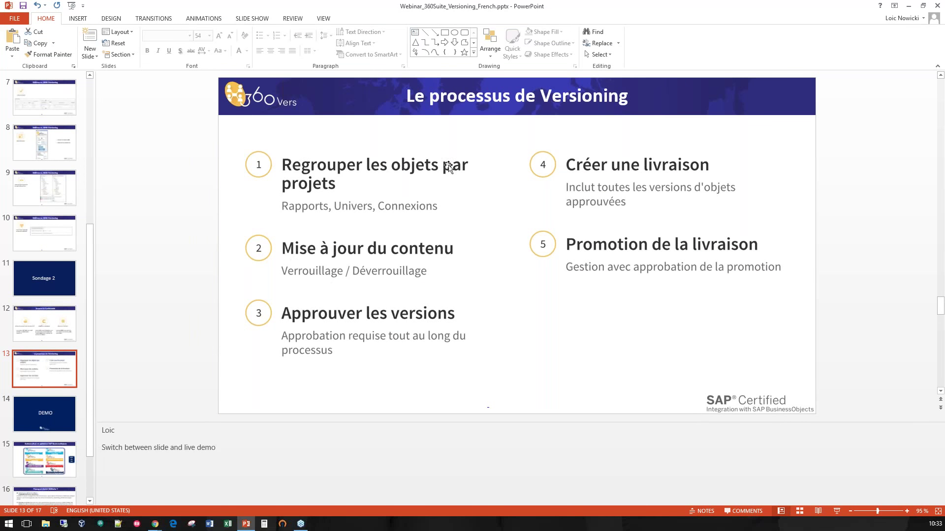
{"action": "key", "text": "shift+F5"}
{"action": "key", "text": "Right"}
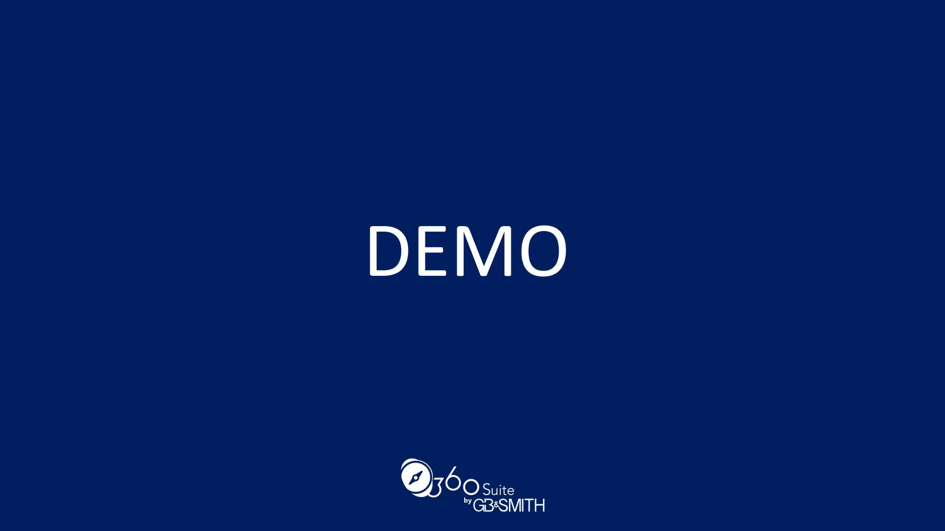